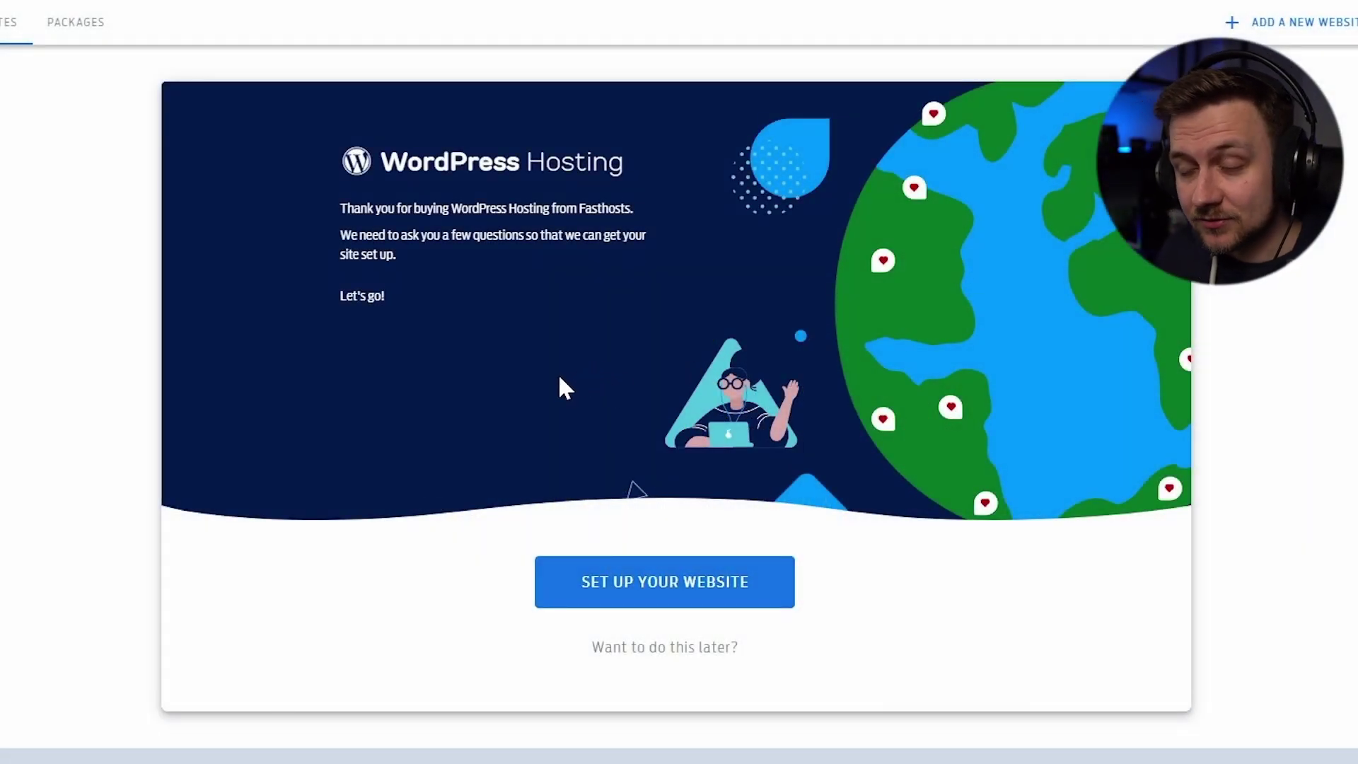
Step: Start the website setup and check that fhtechtips-wordpresshosting.co.uk is available to register
click(677, 587)
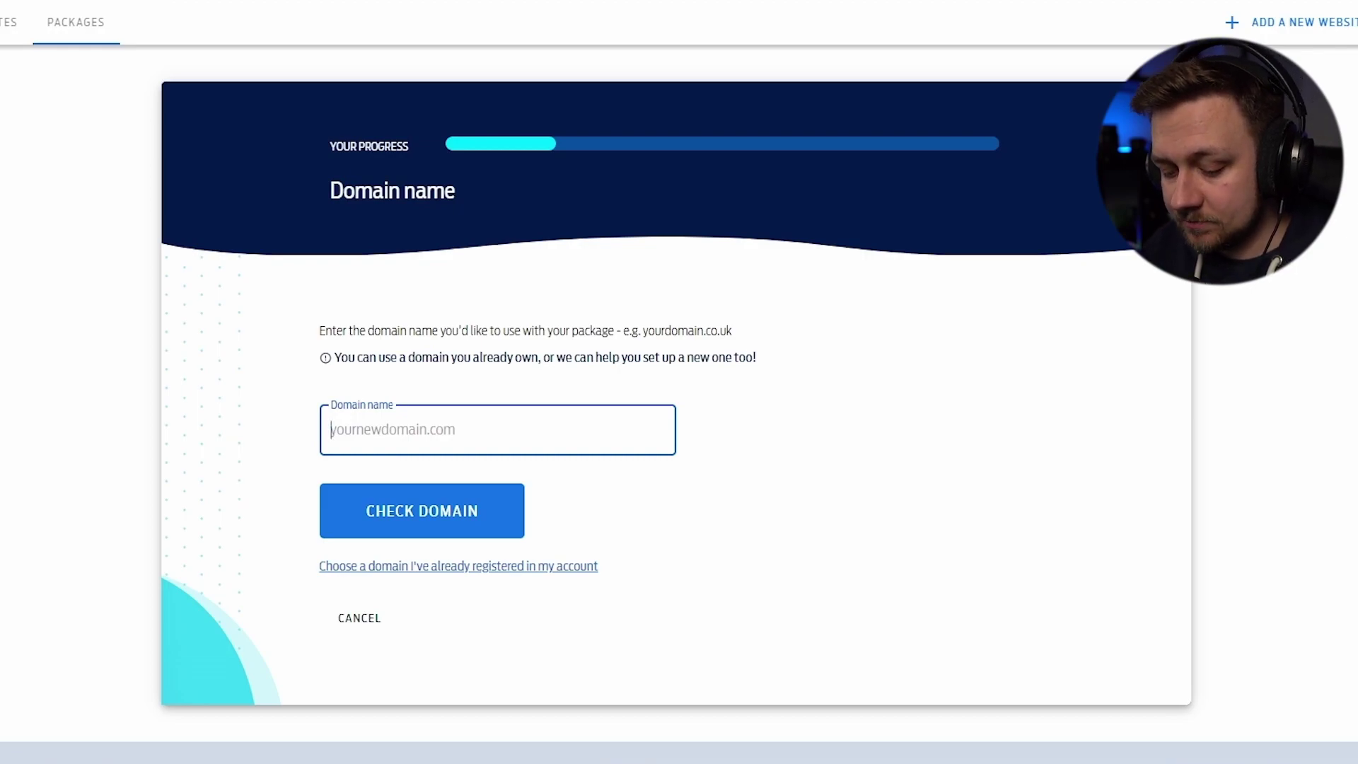
text(fh)
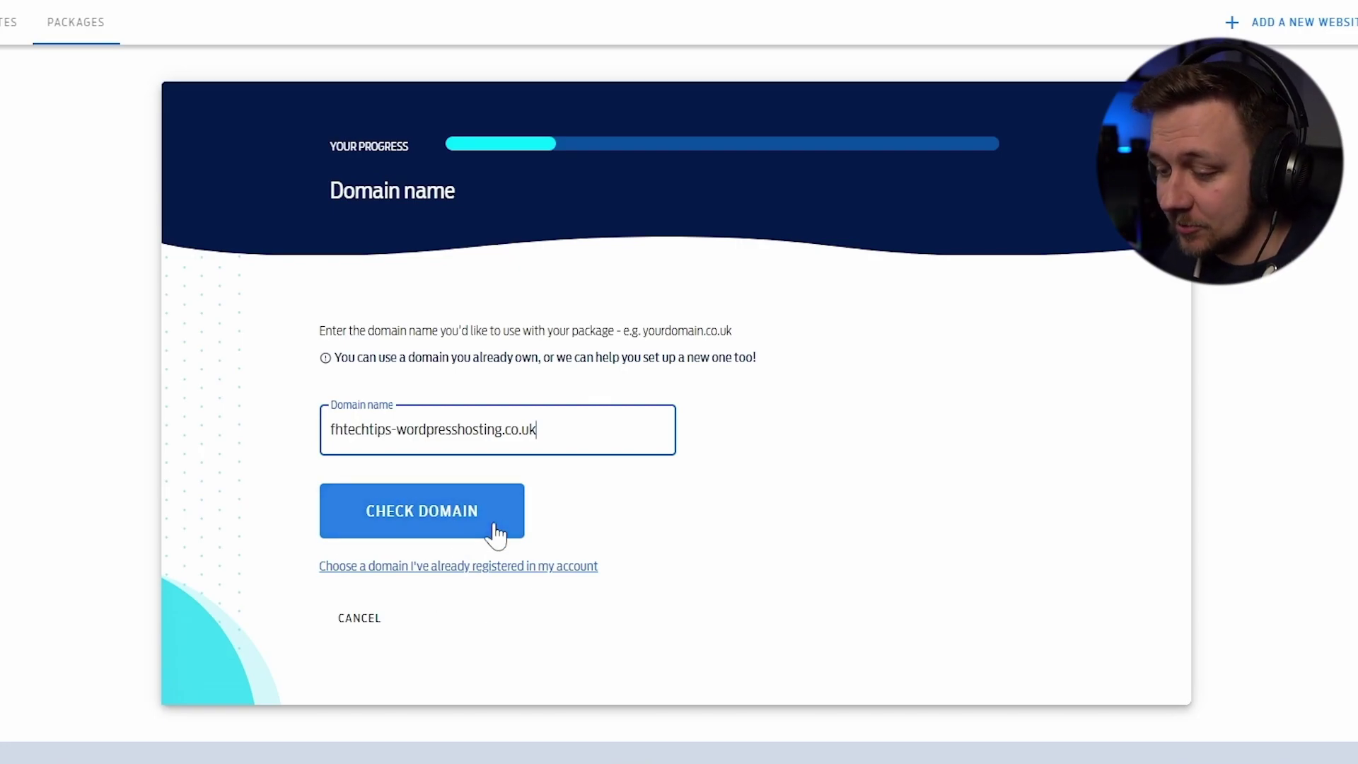
click(467, 525)
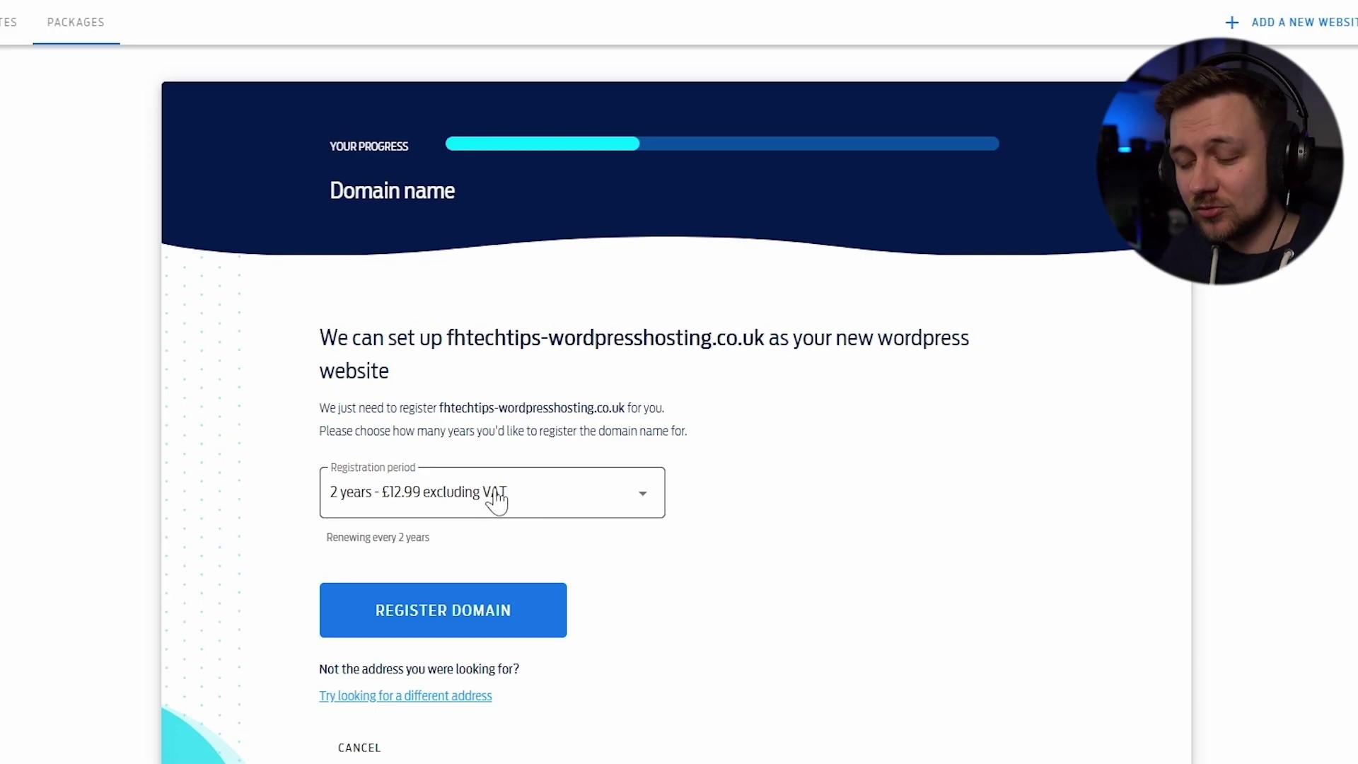
Step: Change fhtechtips-wordpresshosting.co.uk's registration period from 2 years to 1 year at £11.99 excluding VAT
scroll(495, 505, down, 2)
click(585, 409)
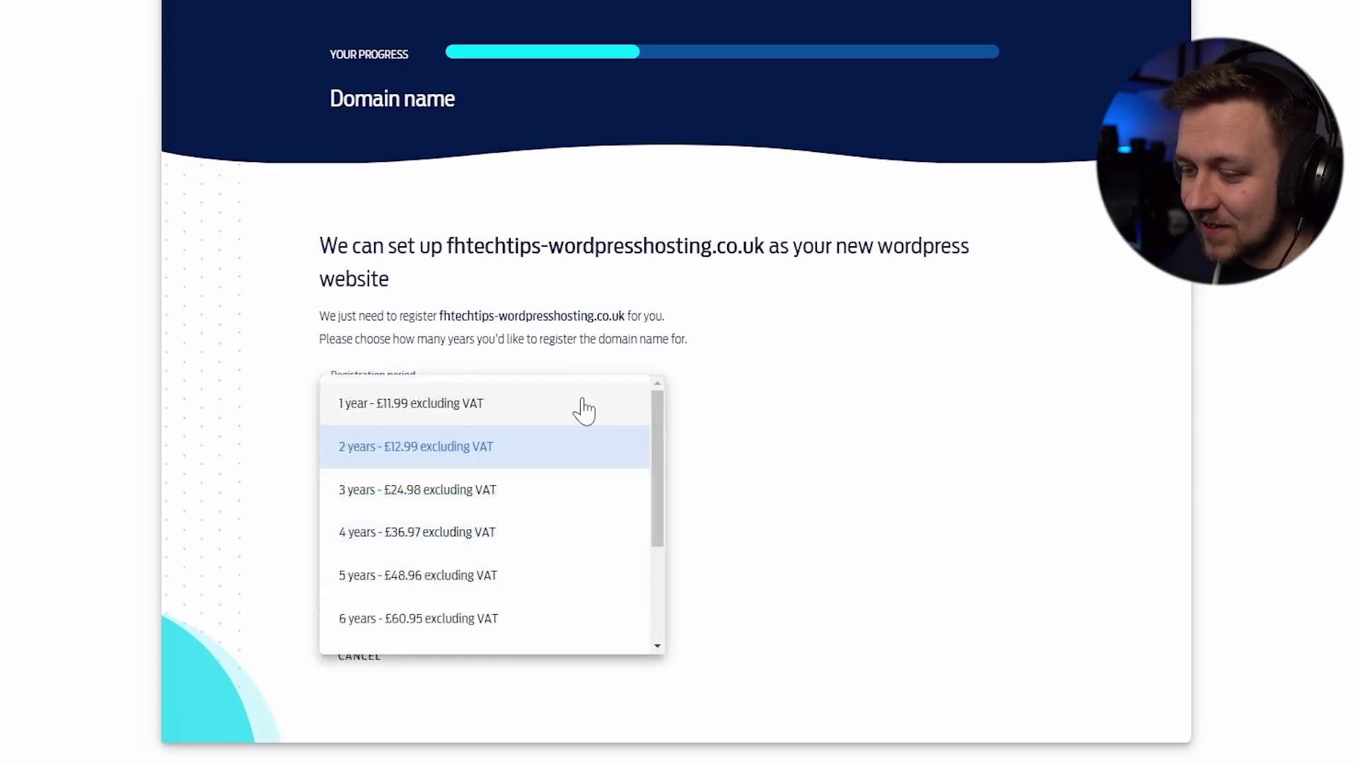
click(843, 411)
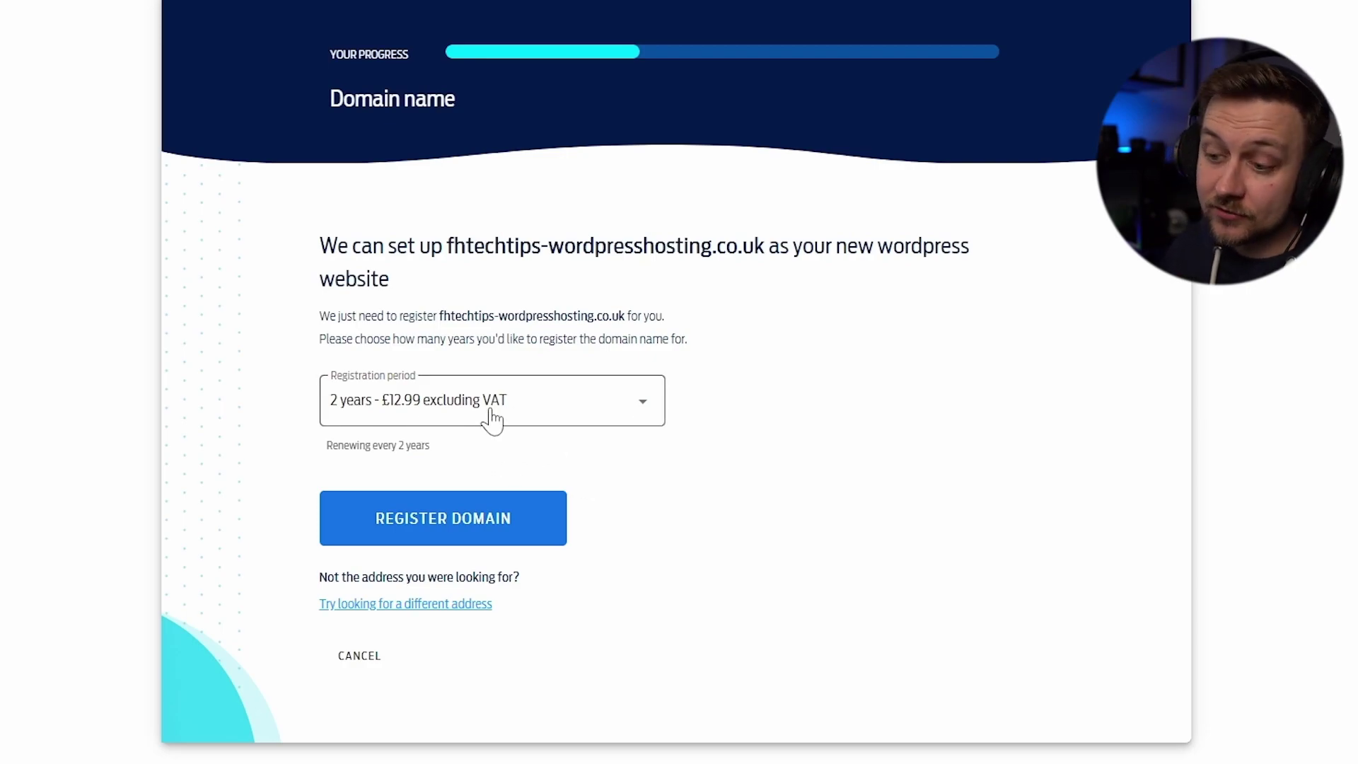
click(644, 409)
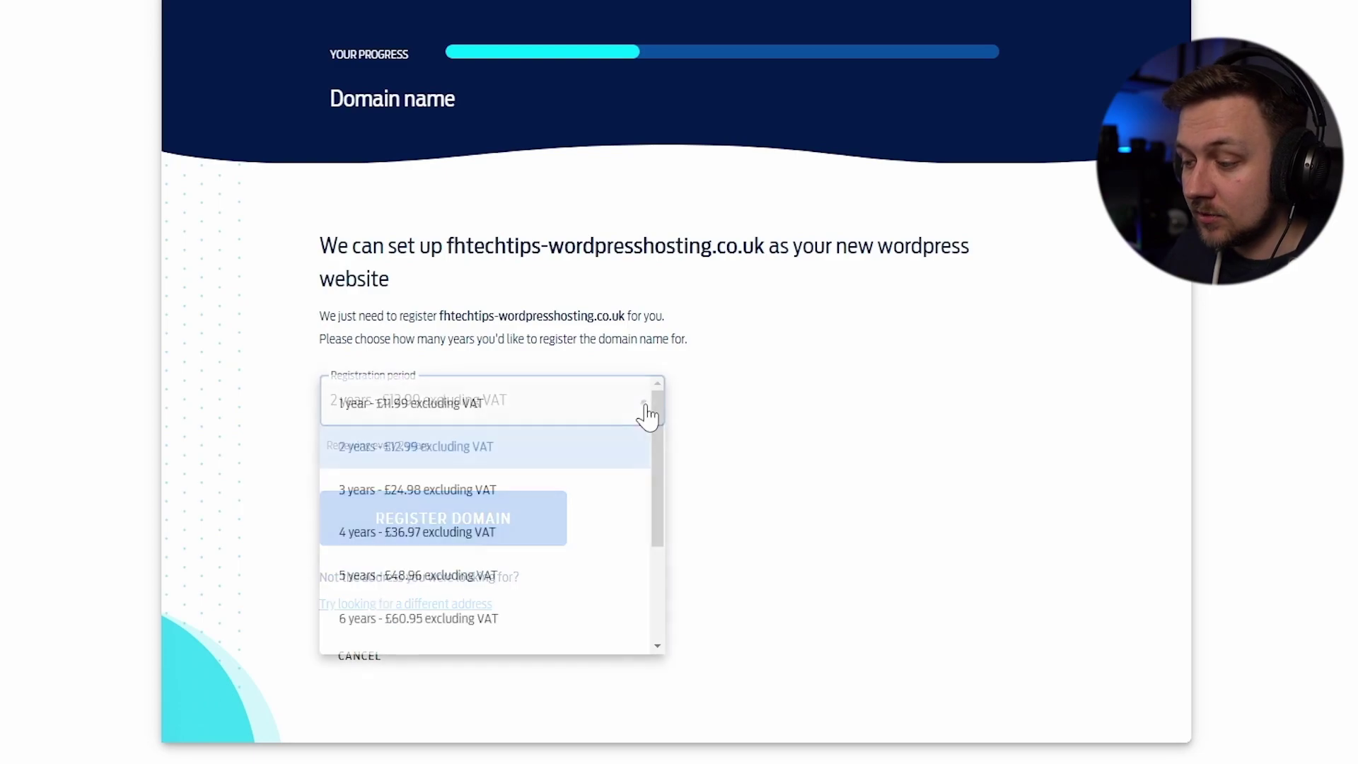
click(486, 418)
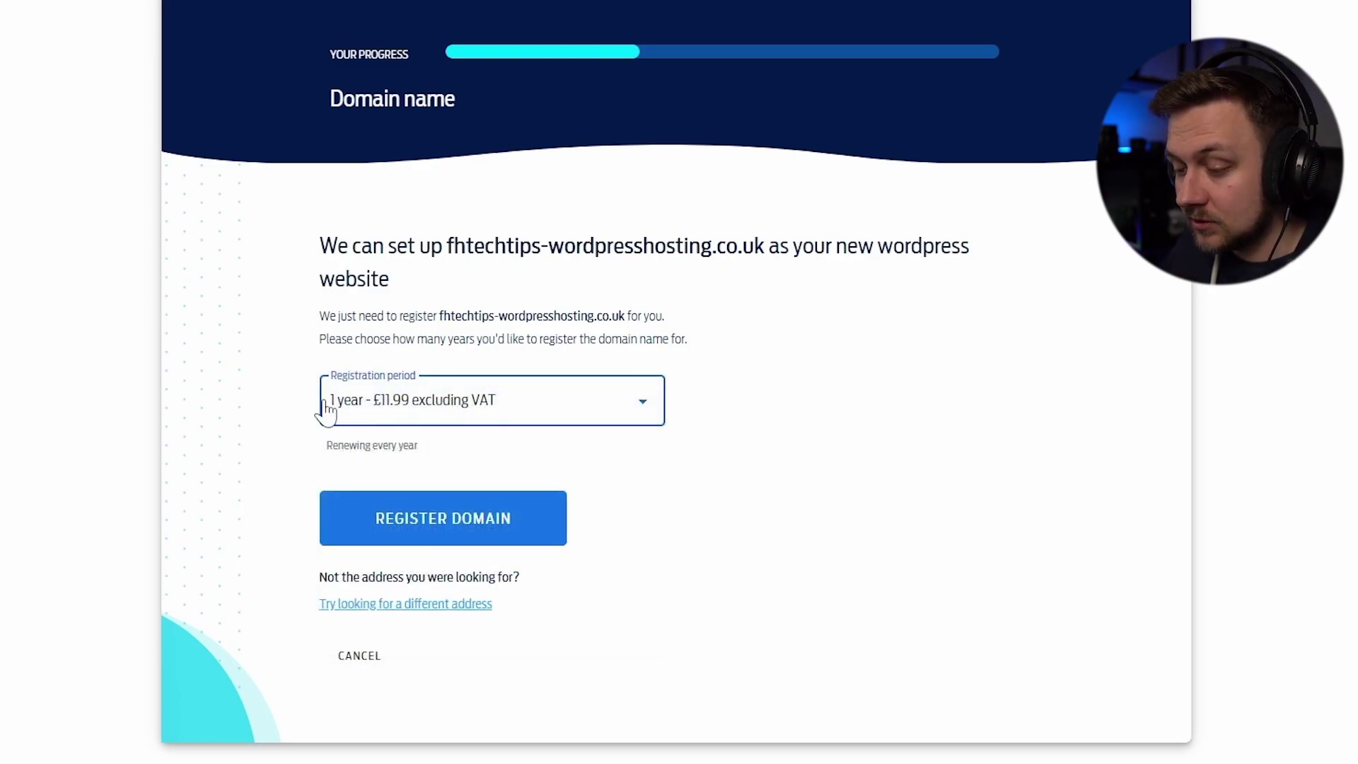
scroll(269, 477, down, 1)
click(570, 322)
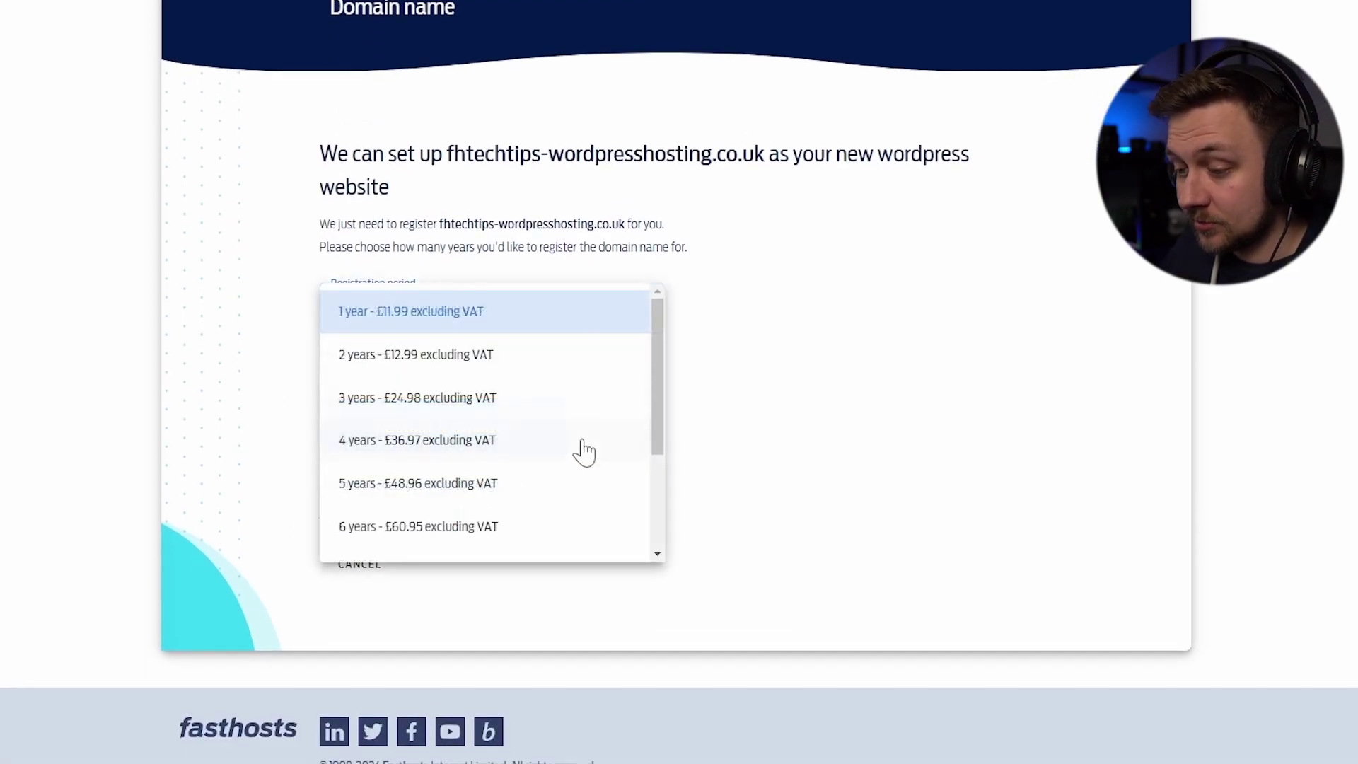
scroll(576, 456, down, 3)
scroll(567, 498, up, 3)
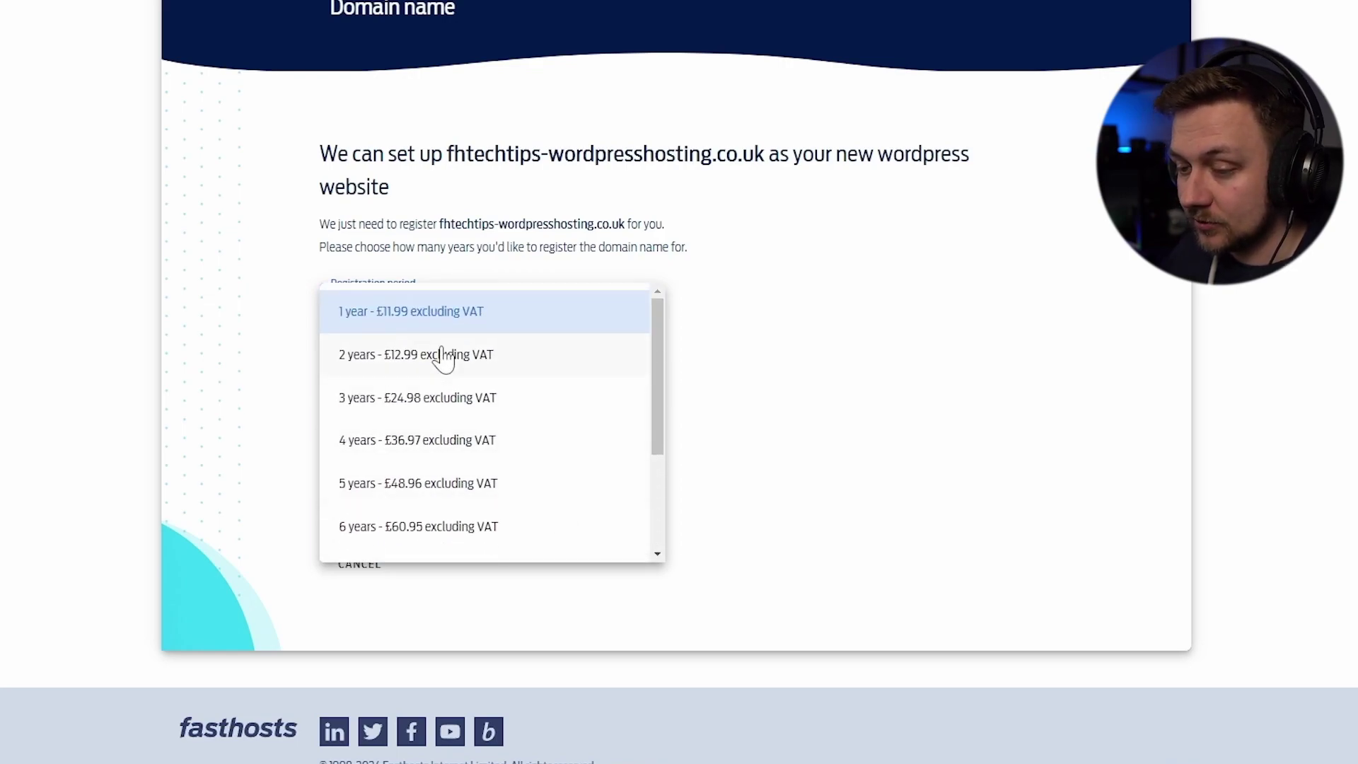
scroll(448, 425, down, 4)
scroll(467, 396, up, 4)
click(471, 317)
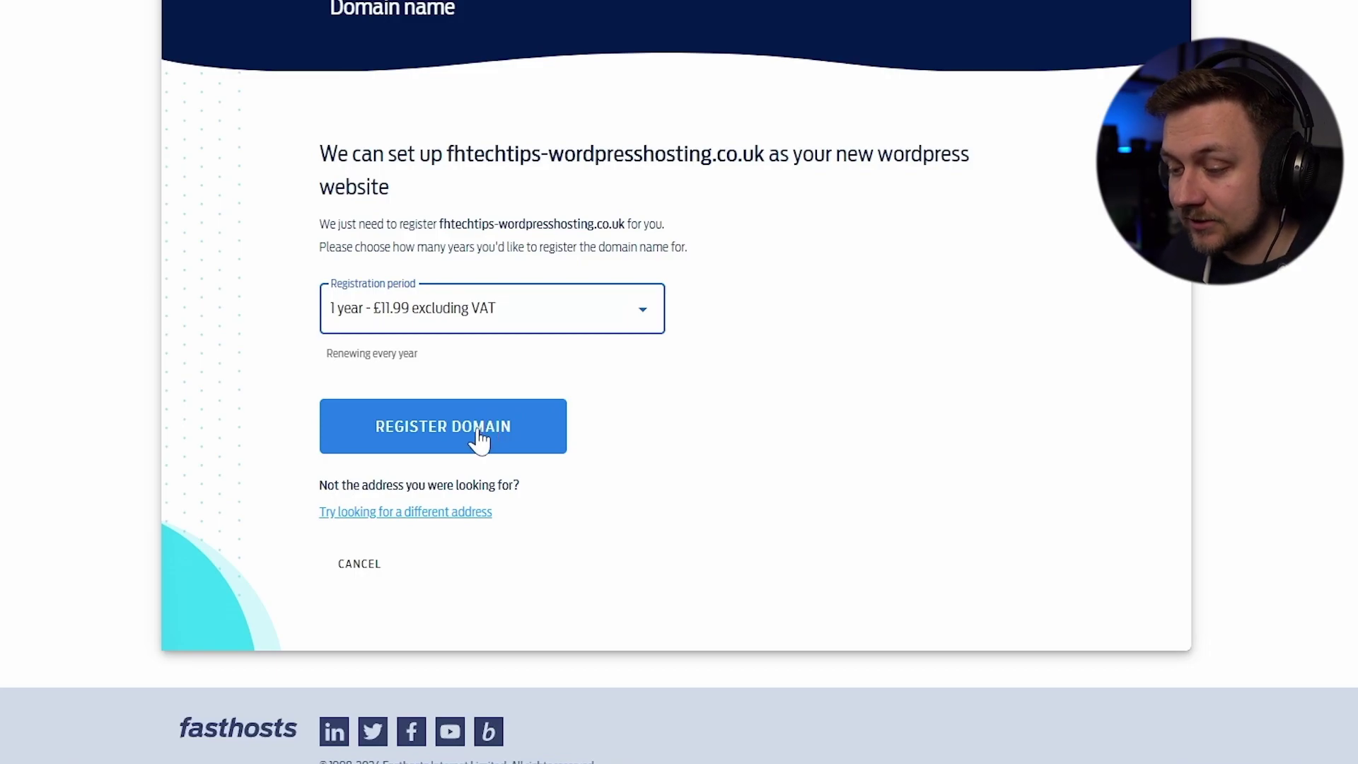
Step: Register the domain, continue to checkout with £0.00 to pay, and accept the terms and conditions
click(523, 441)
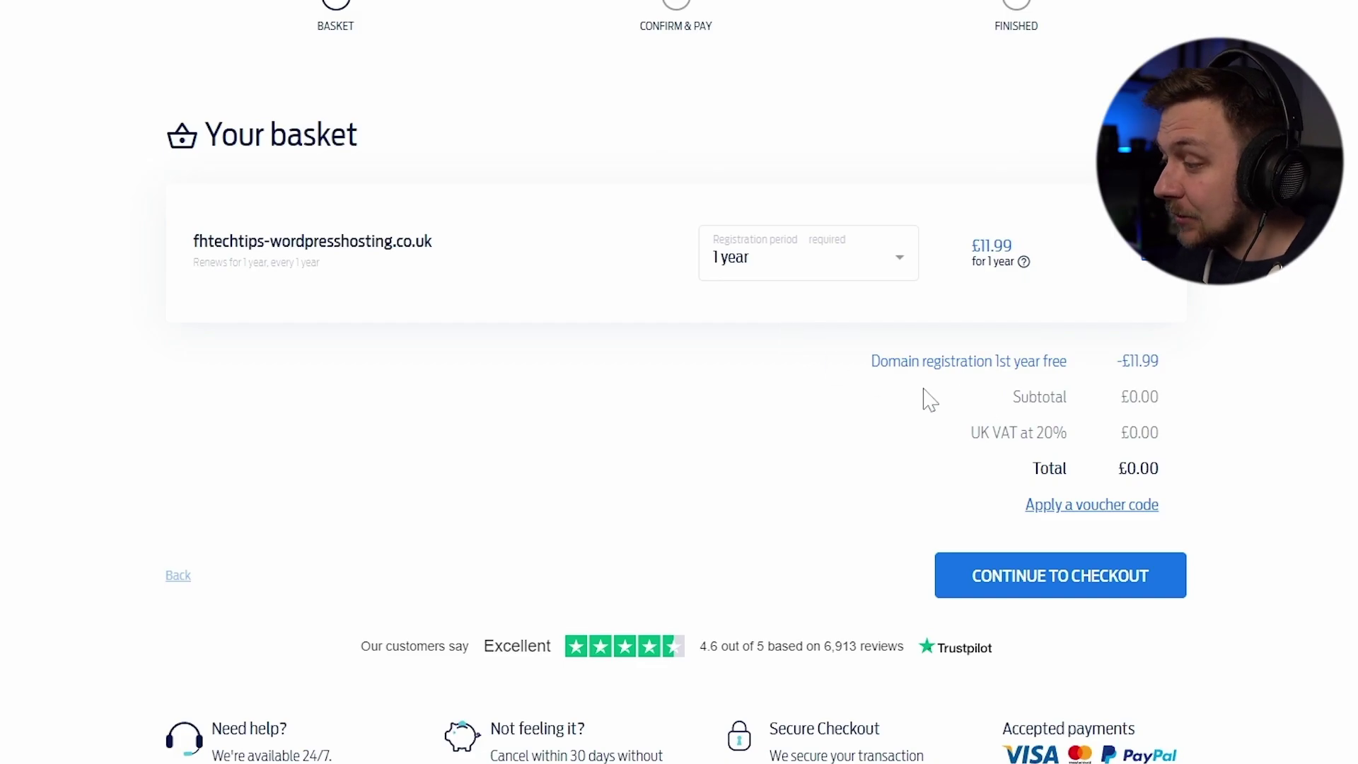
click(1086, 599)
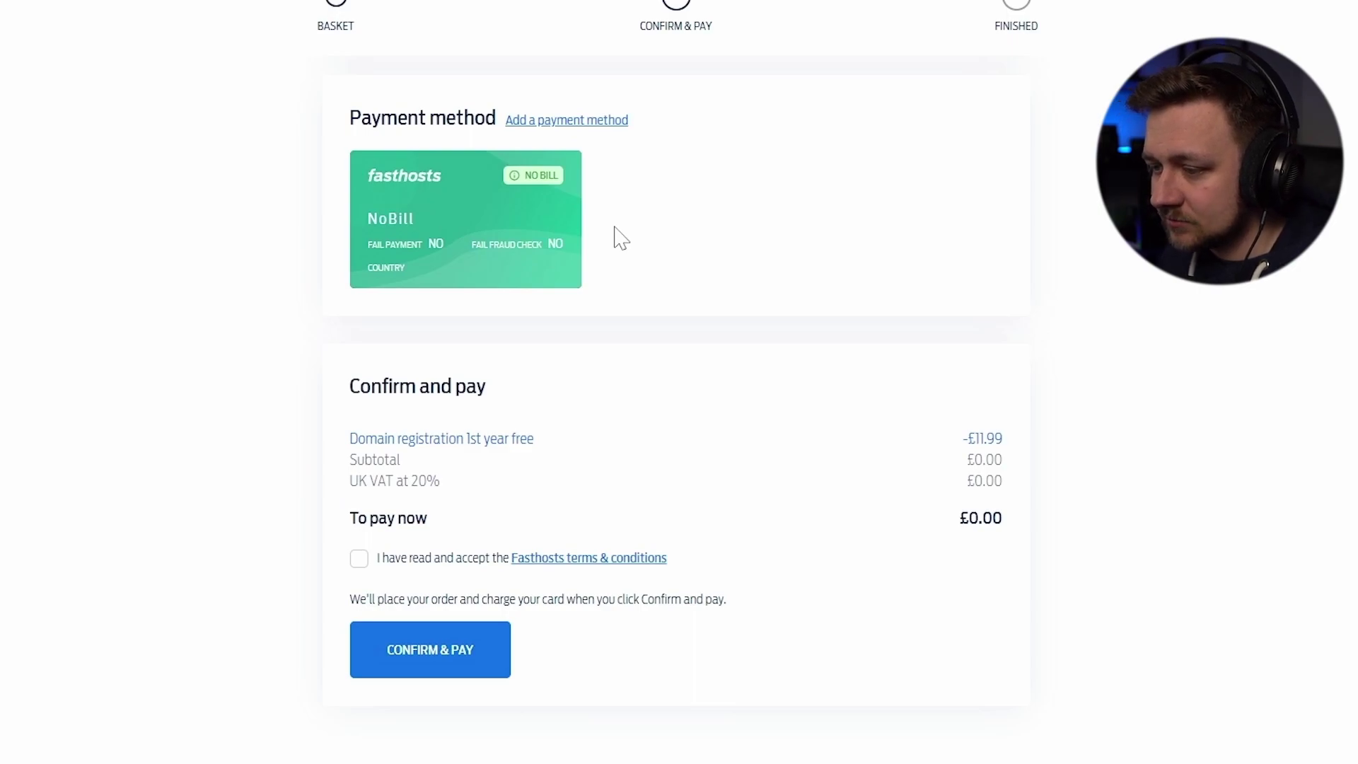
scroll(620, 238, down, 4)
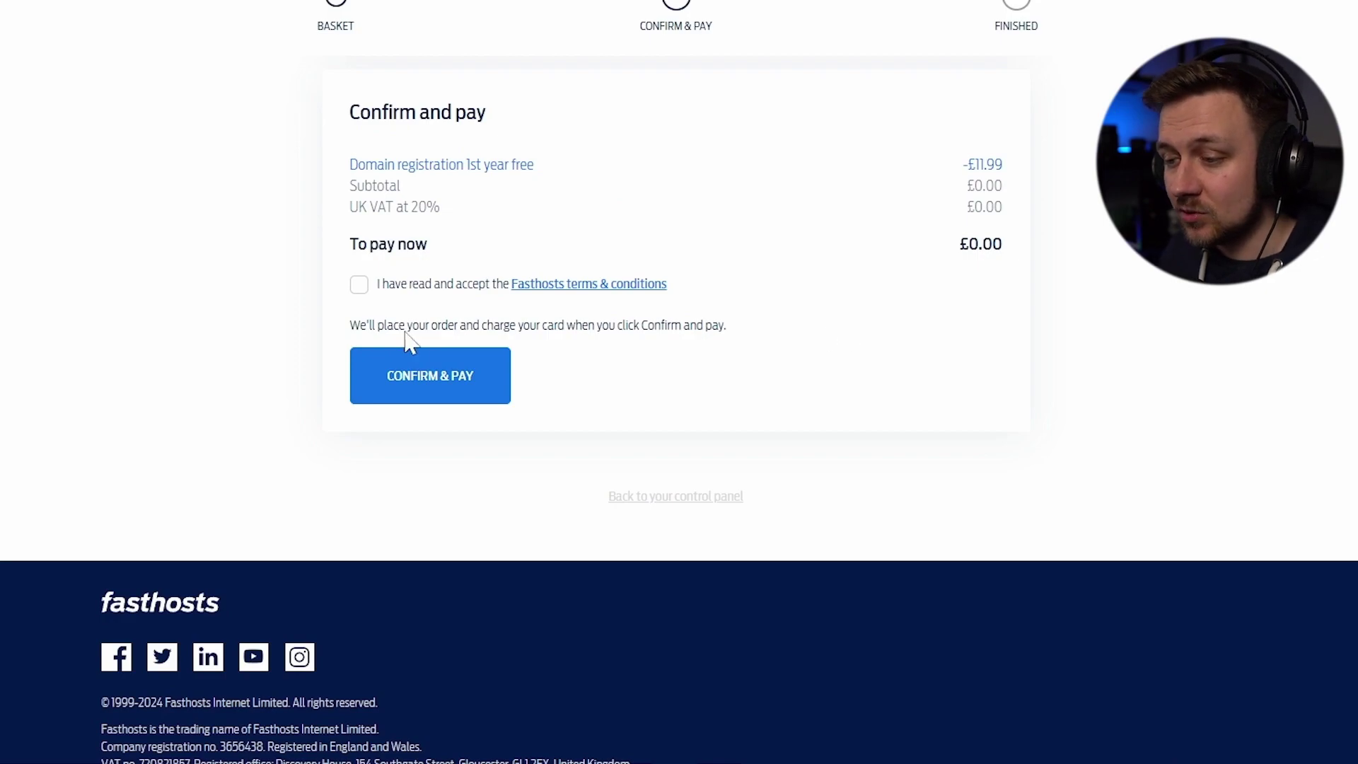
click(359, 289)
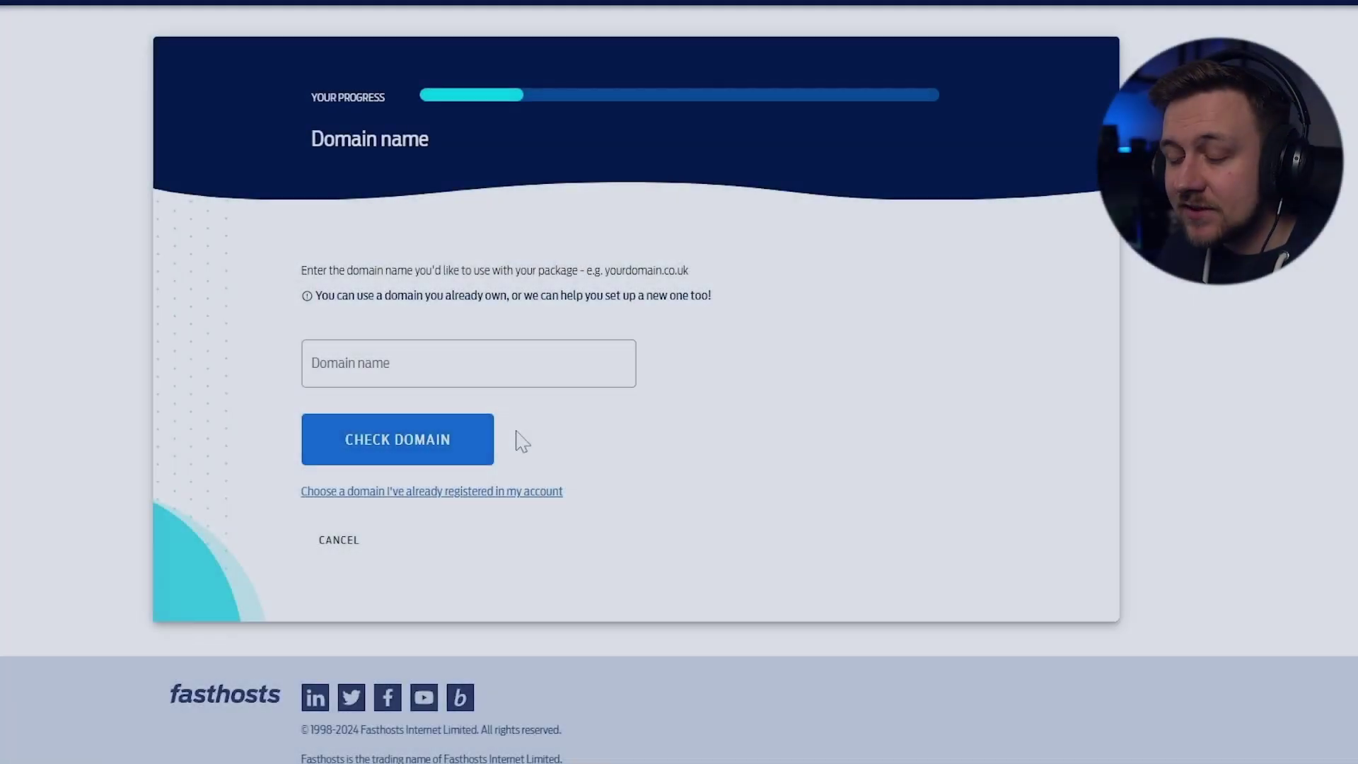
Step: Use the already registered domain fhtechtips-wordpress.co.uk for the site and start its activation
click(396, 363)
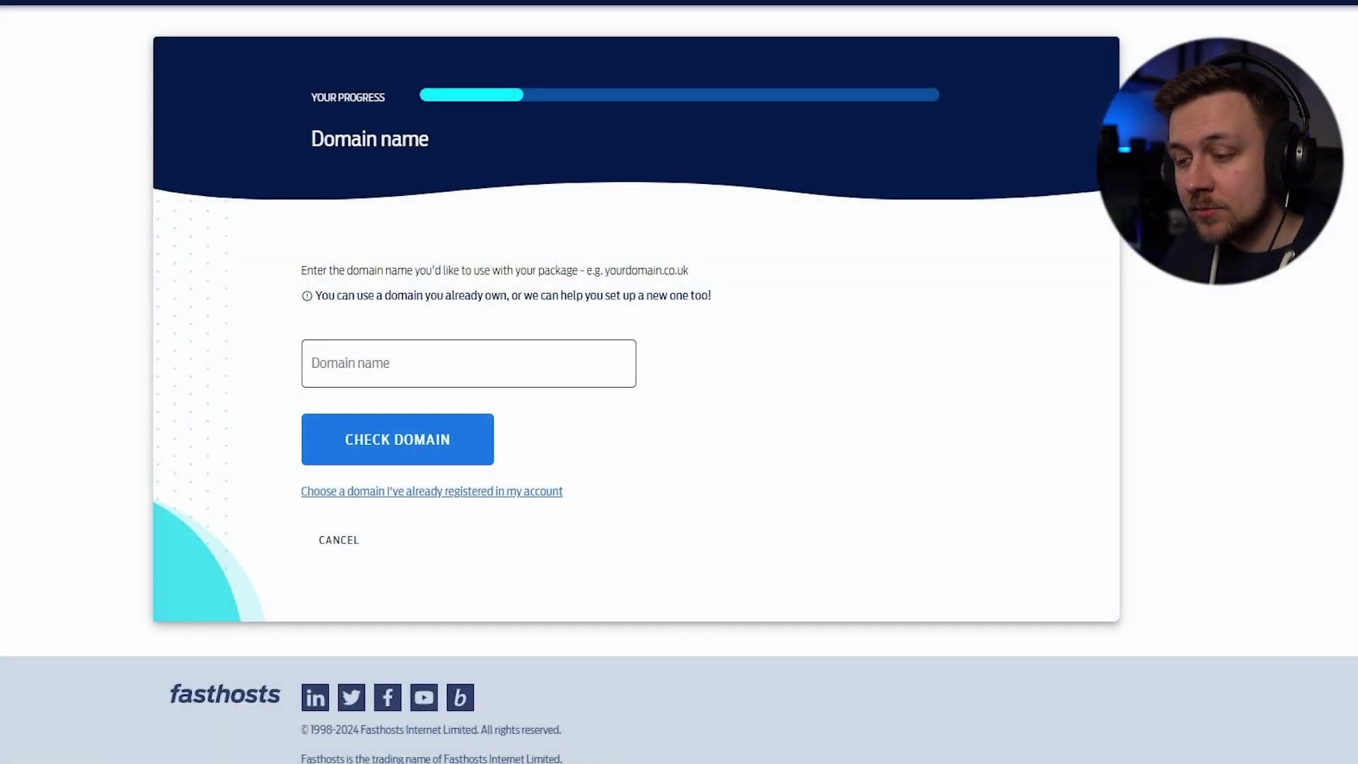
click(692, 428)
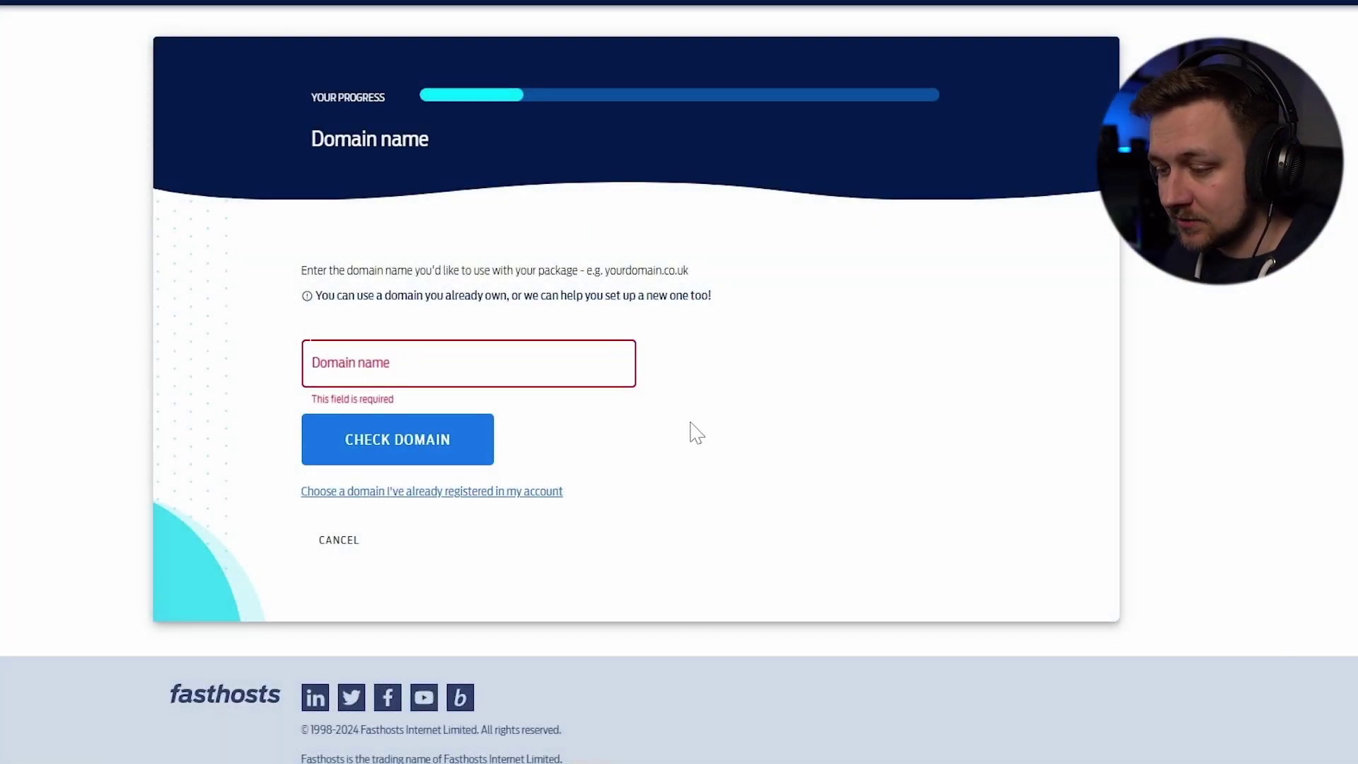
click(425, 492)
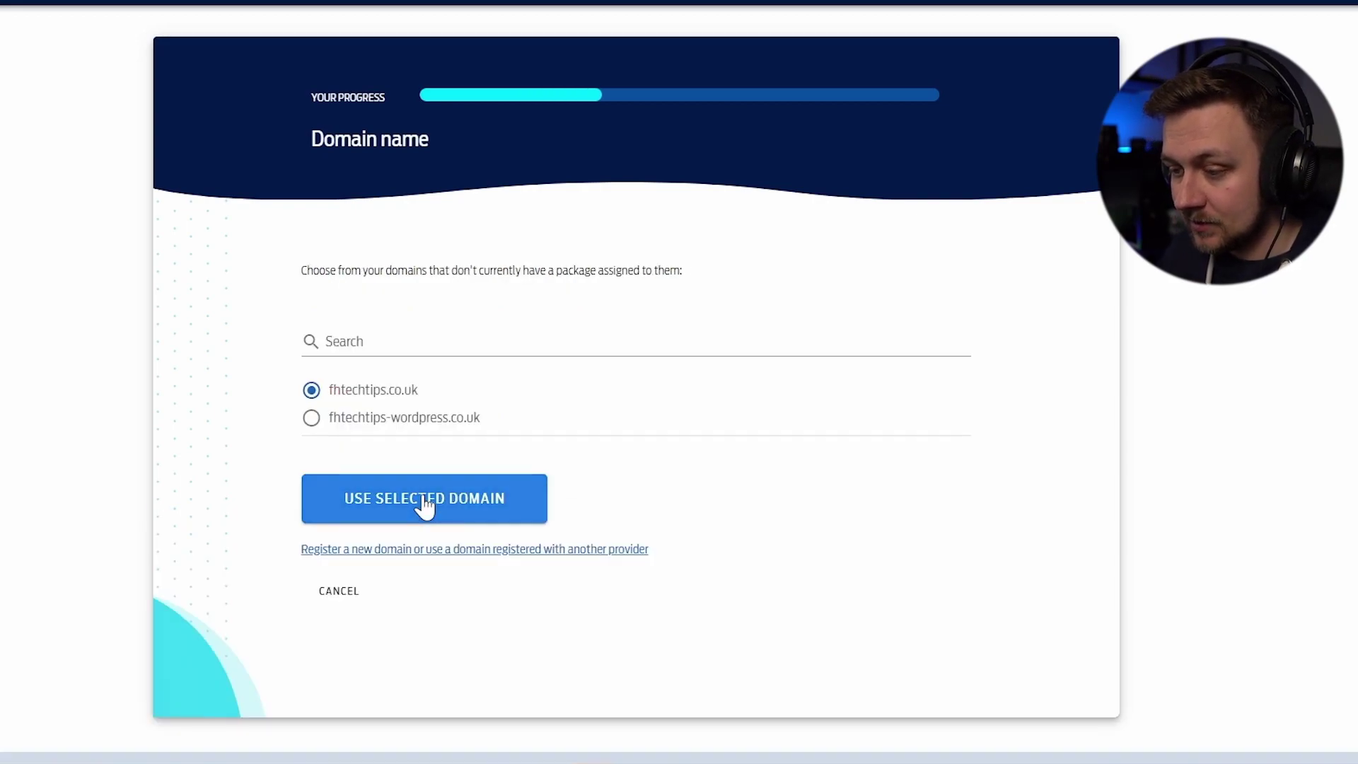
click(311, 419)
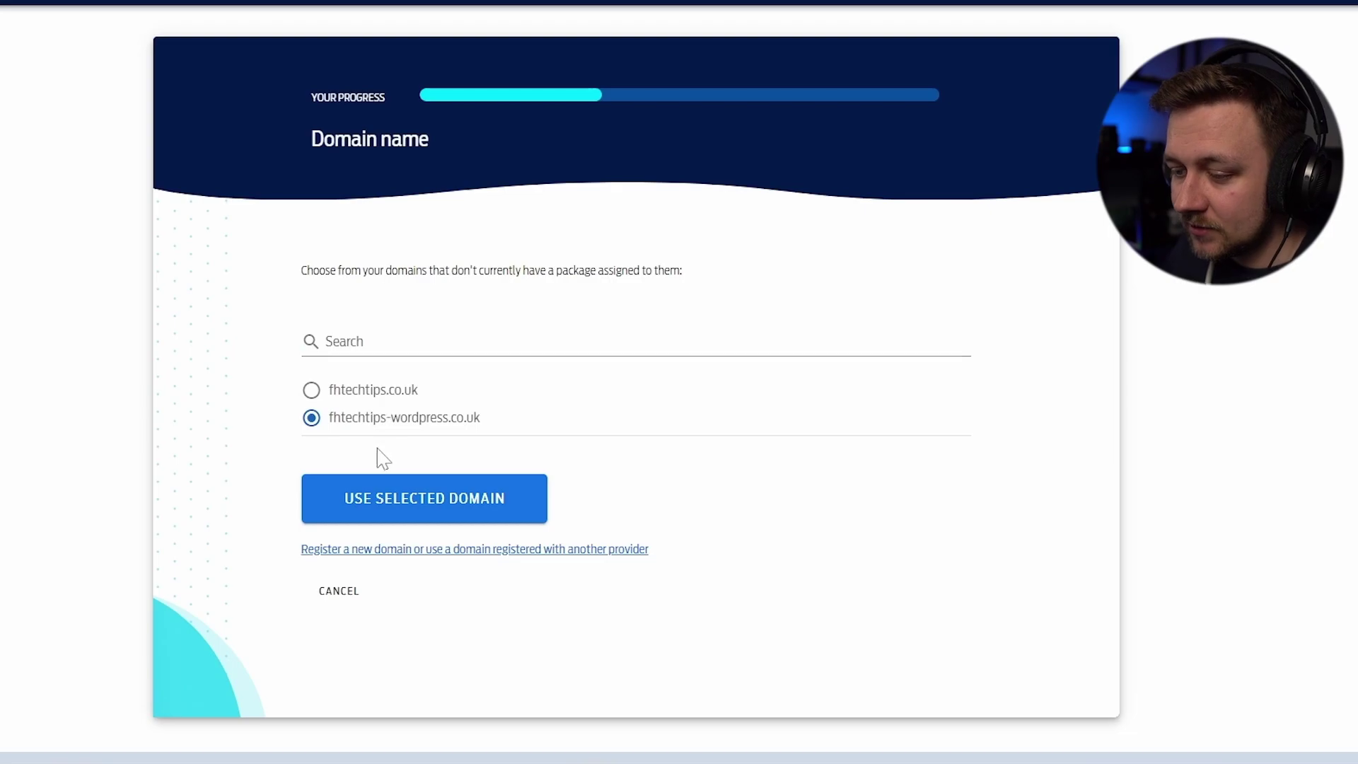
click(422, 514)
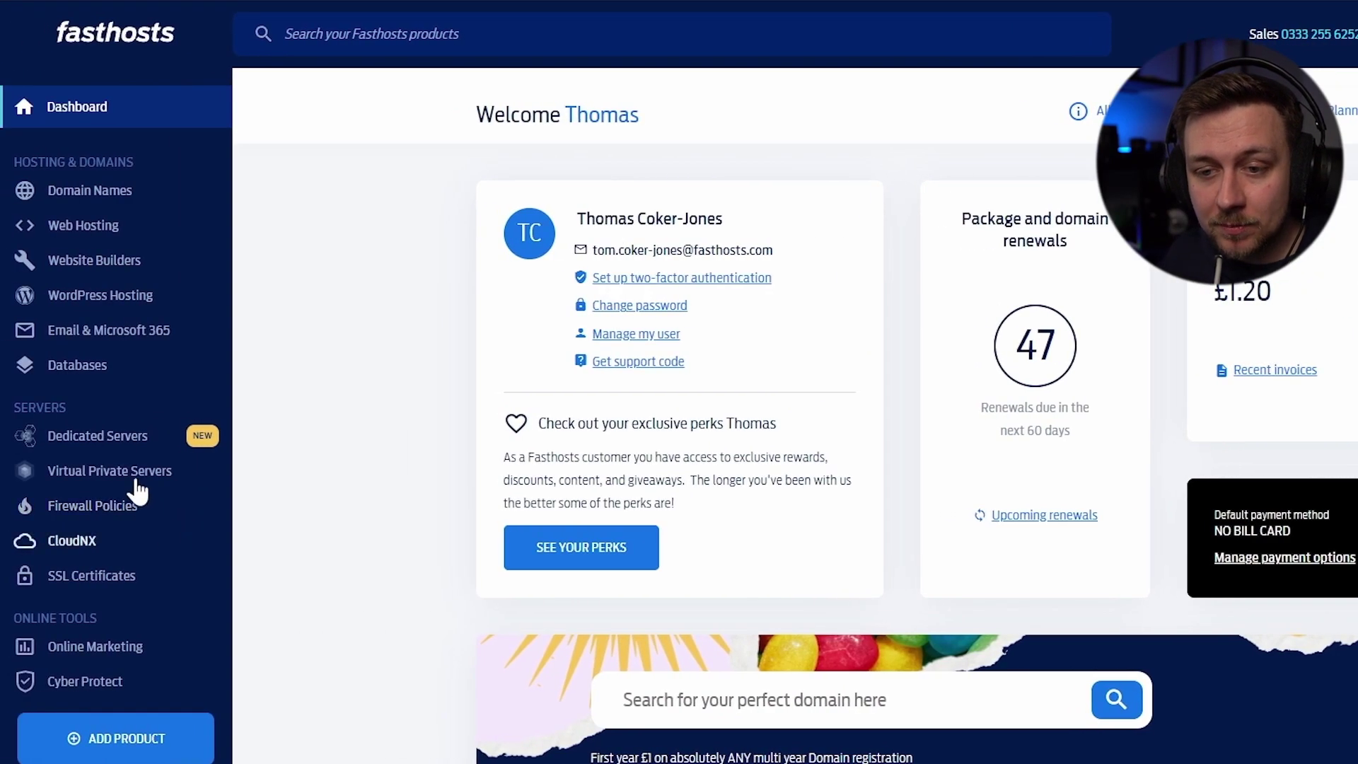
Step: Go from the dashboard to the WordPress Hosting websites list
click(146, 294)
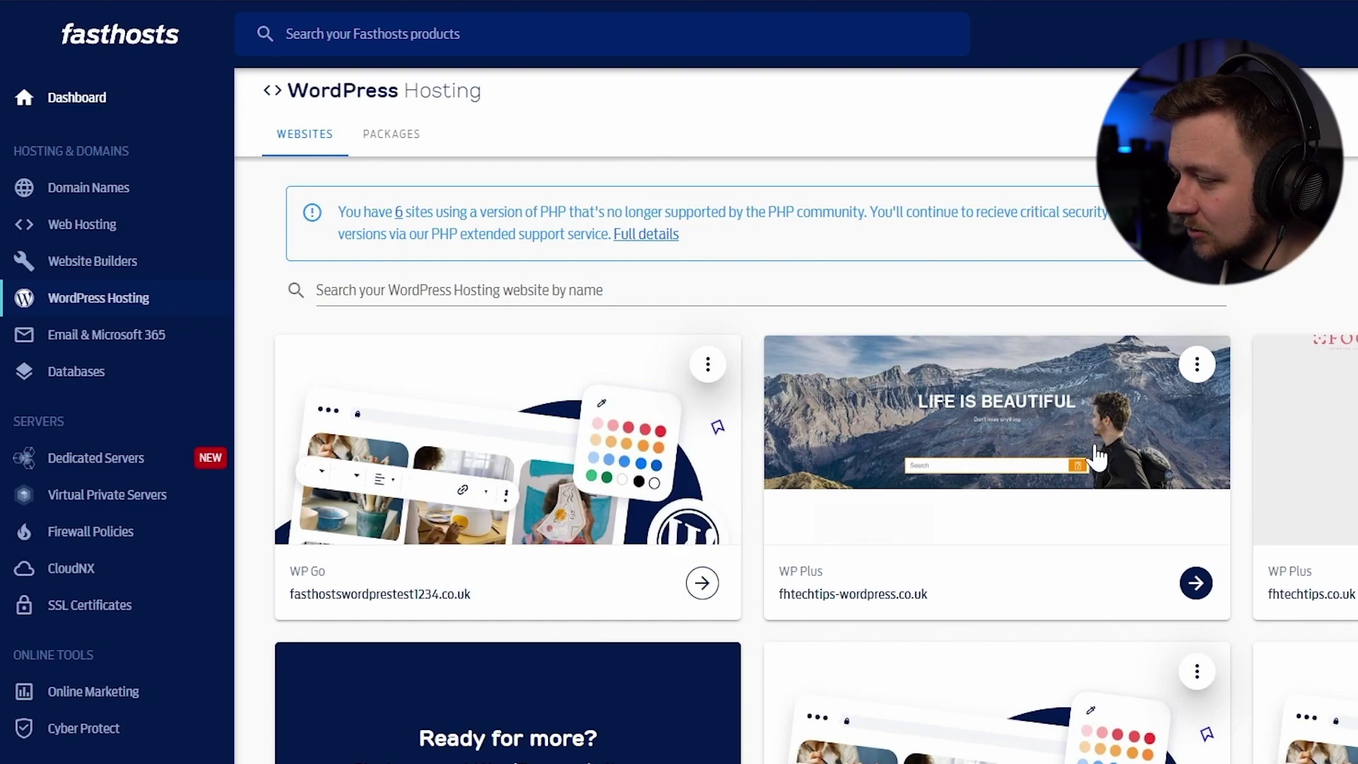
Step: Open the Overview page of the fhtechtips-wordpress.co.uk WP Plus site
click(1197, 584)
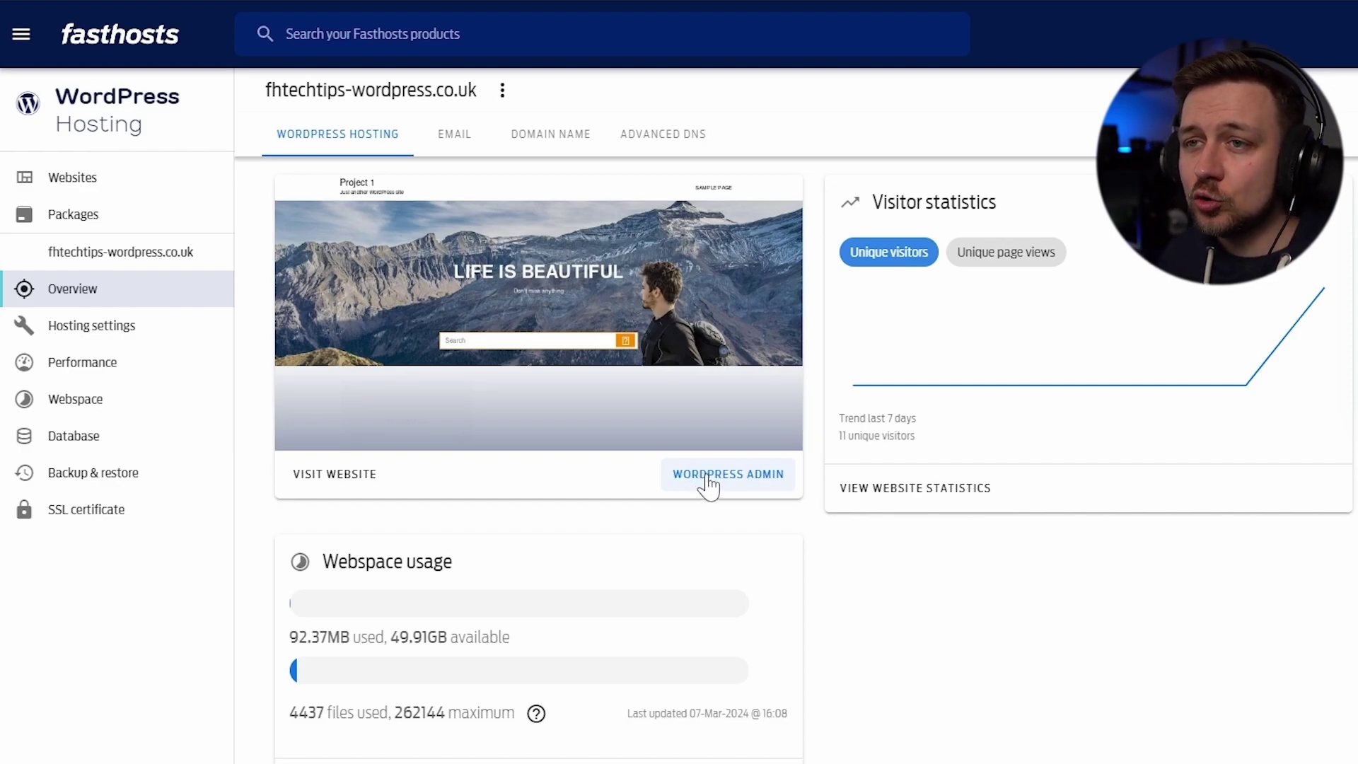
Step: Launch WordPress Admin for fhtechtips-wordpress.co.uk from its overview card
click(709, 486)
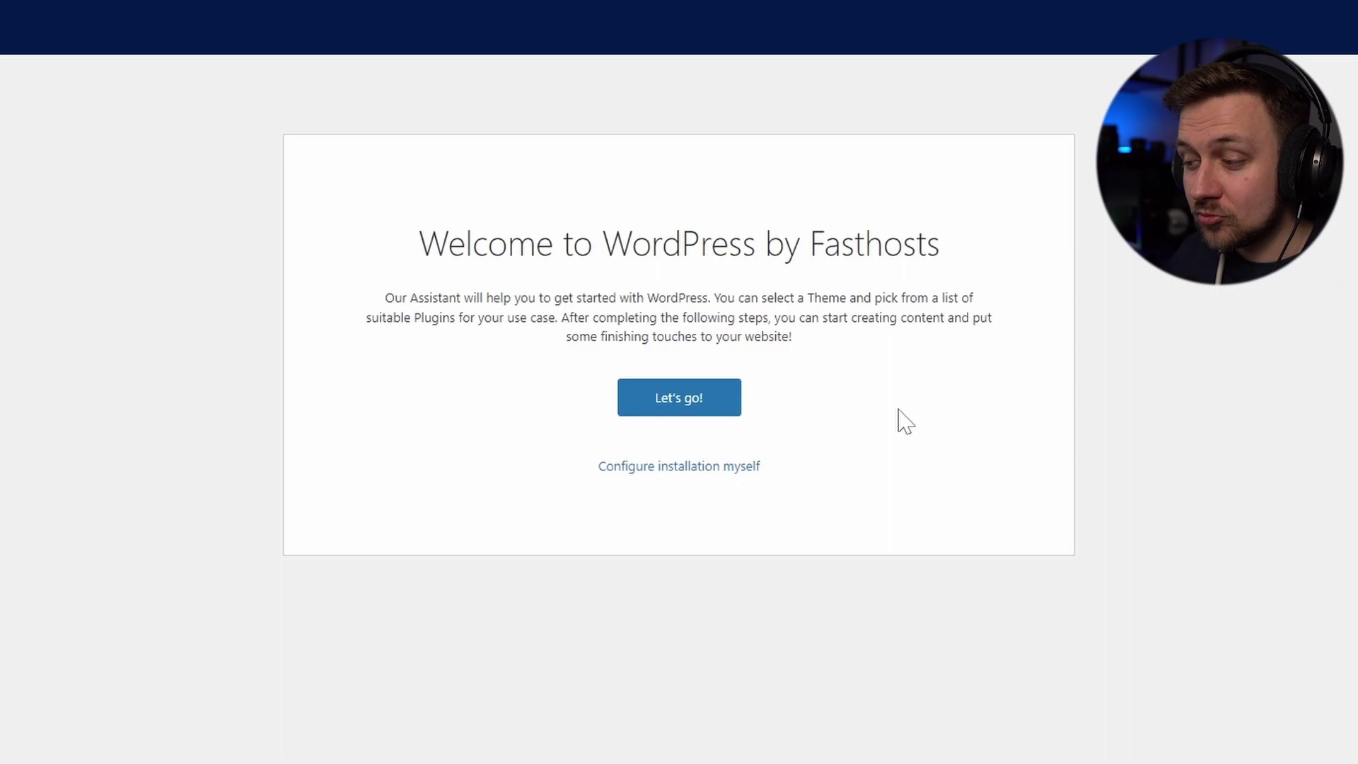
Step: Start the setup assistant, pick Gallery as the site type, and browse the photography themes
click(692, 410)
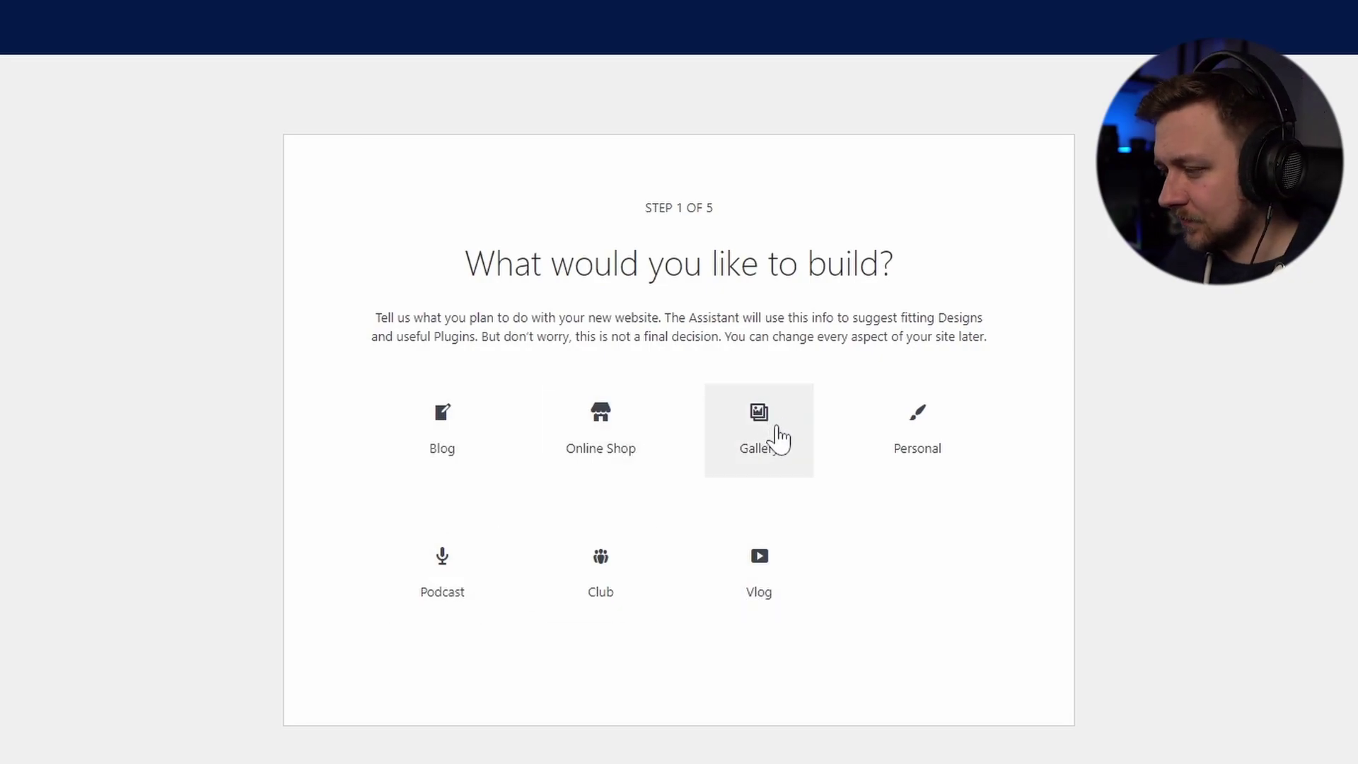
click(780, 438)
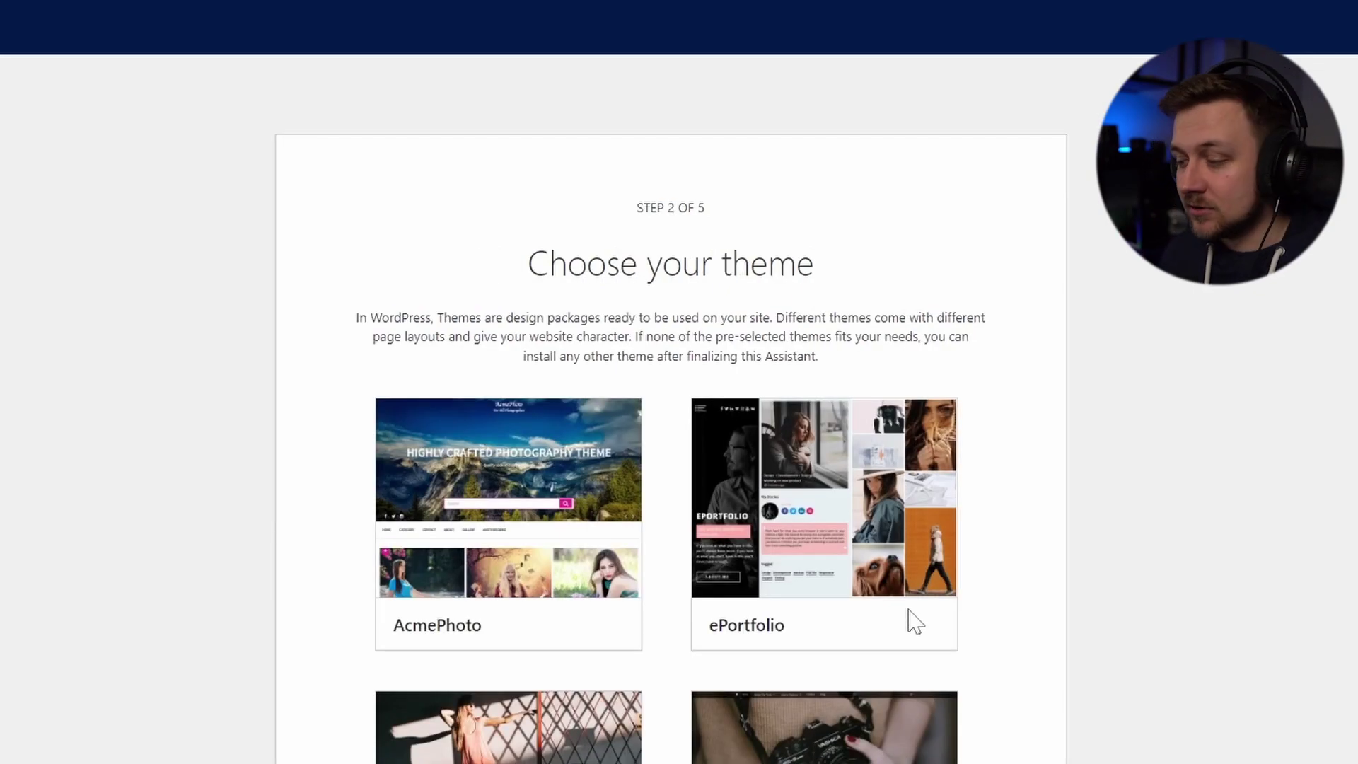
scroll(597, 493, down, 4)
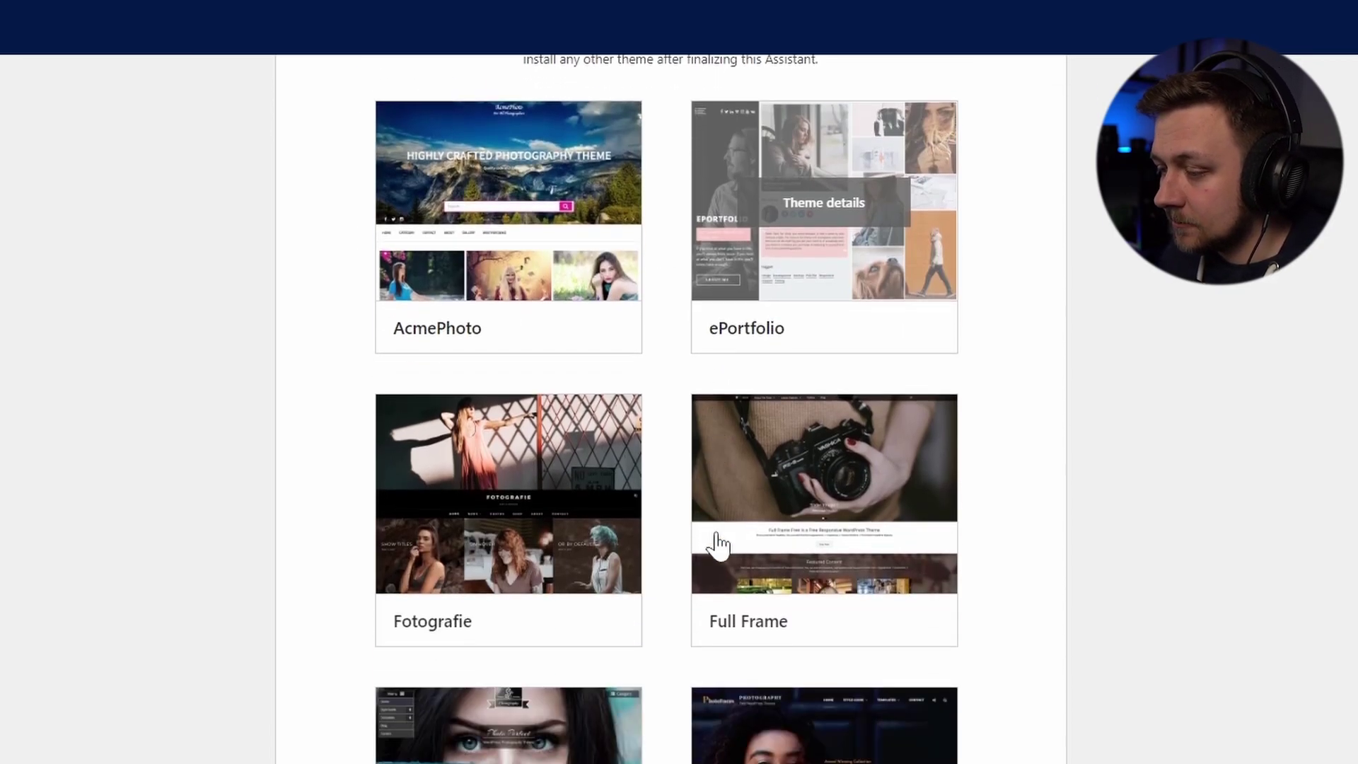
scroll(717, 544, down, 3)
scroll(677, 520, down, 1)
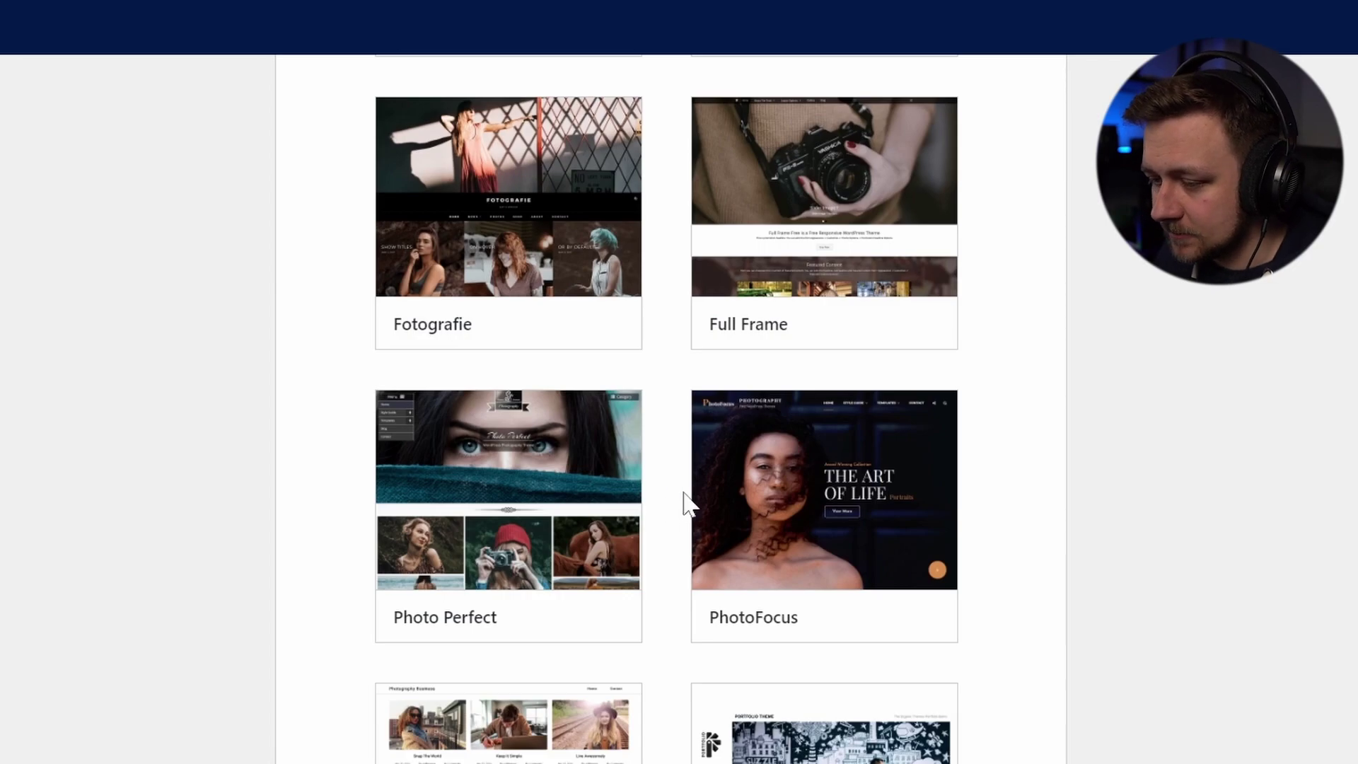
scroll(680, 513, down, 1)
scroll(683, 516, up, 2)
scroll(503, 600, down, 1)
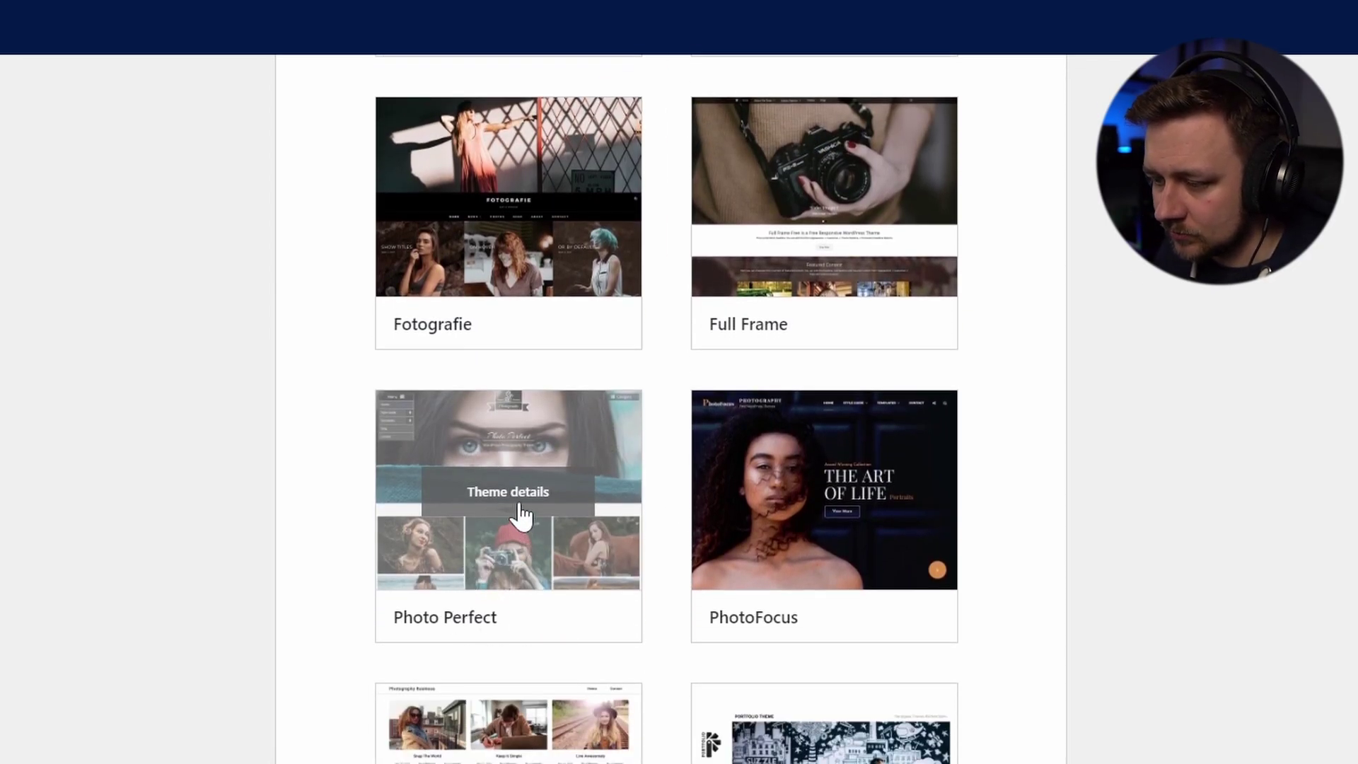
Step: View the Photo Perfect theme's details, description and preview
click(633, 566)
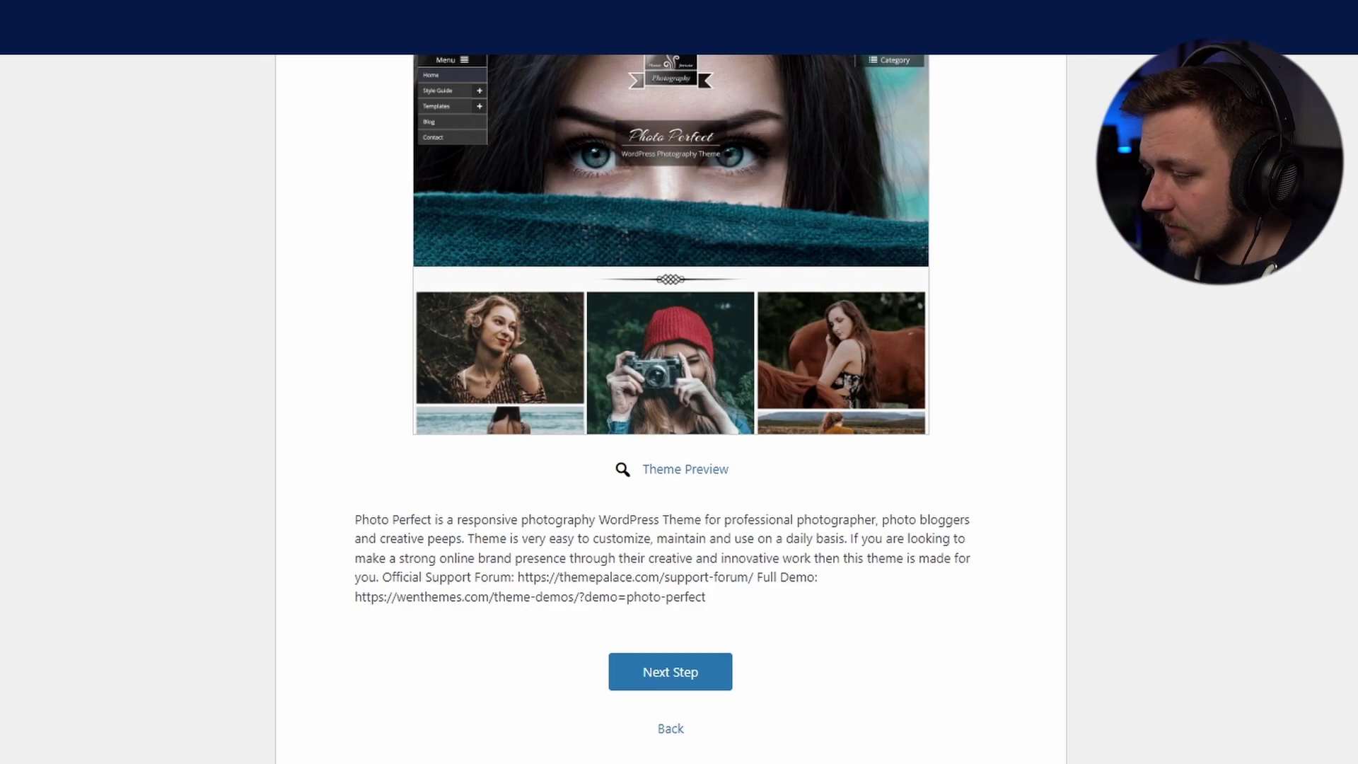
scroll(819, 558, up, 2)
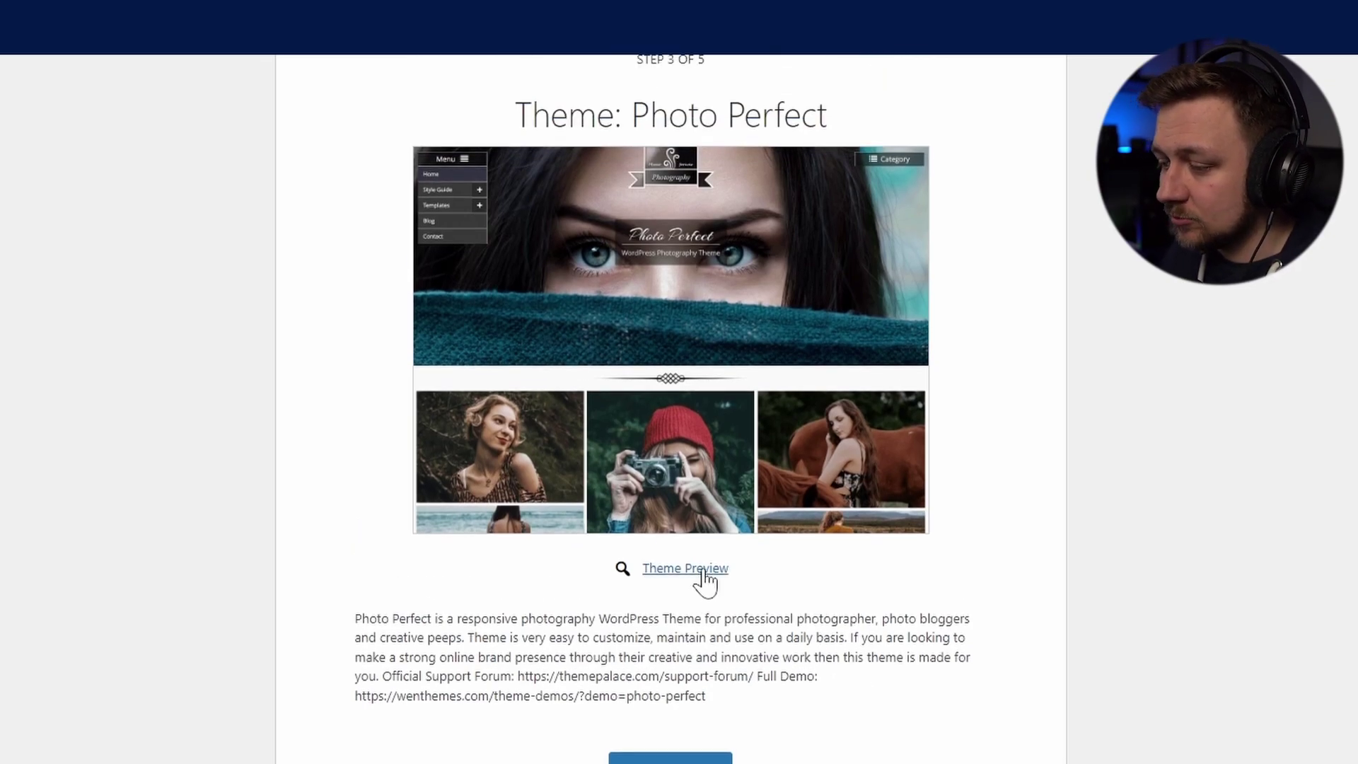
click(703, 571)
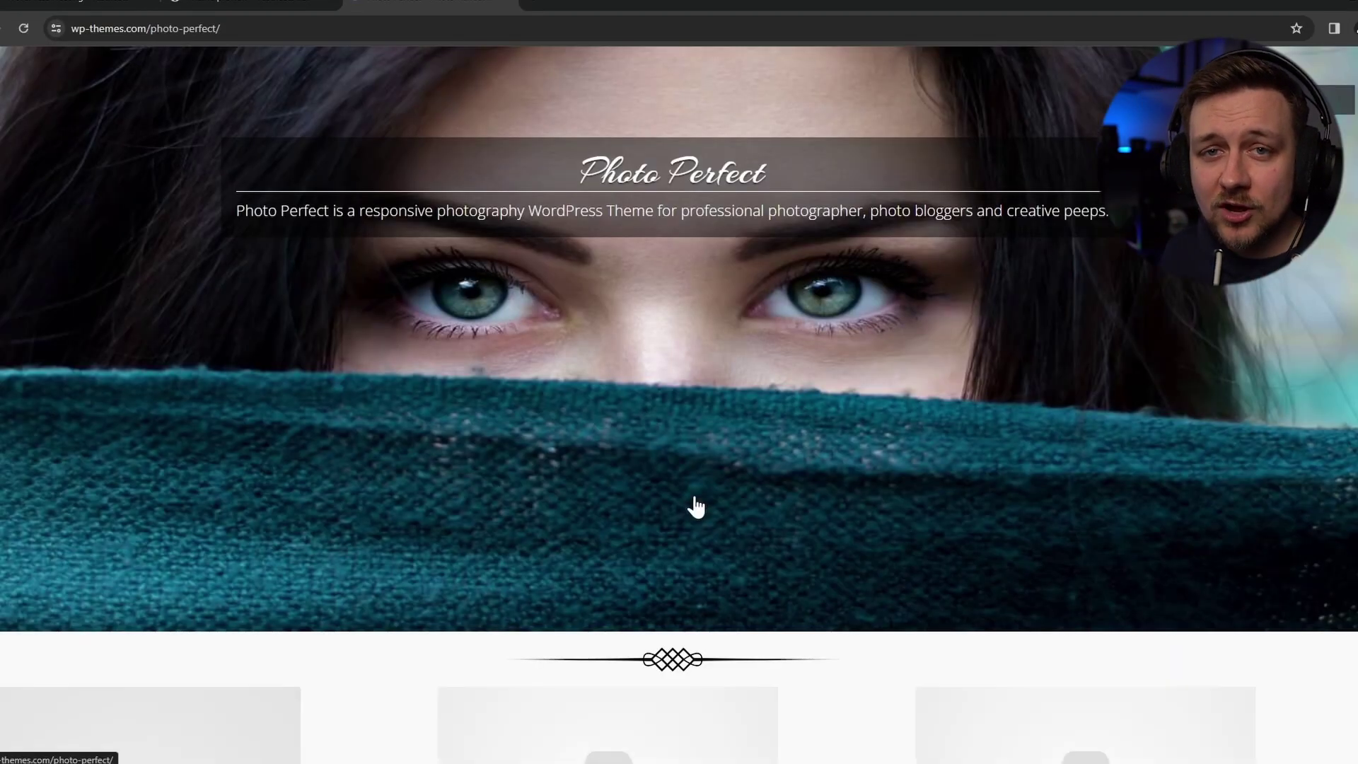
scroll(632, 339, down, 5)
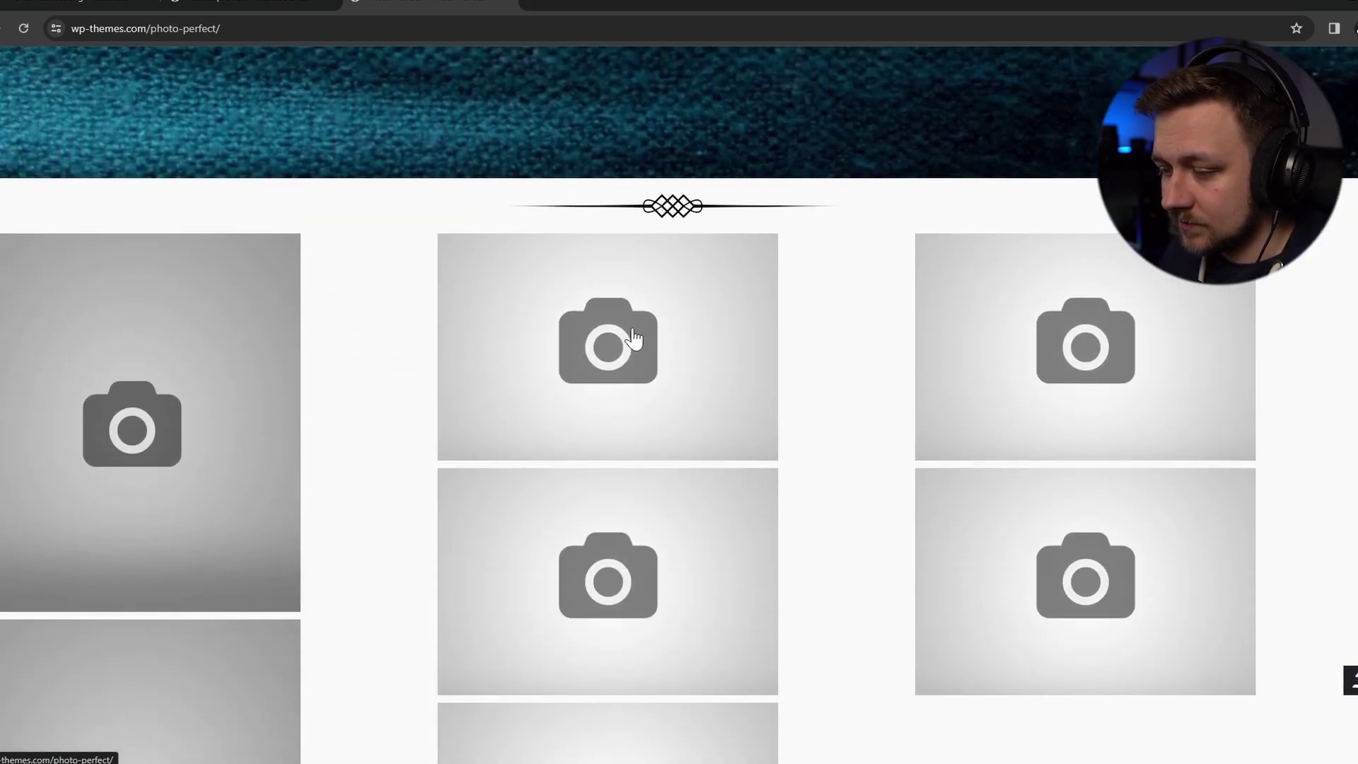
scroll(608, 361, down, 1)
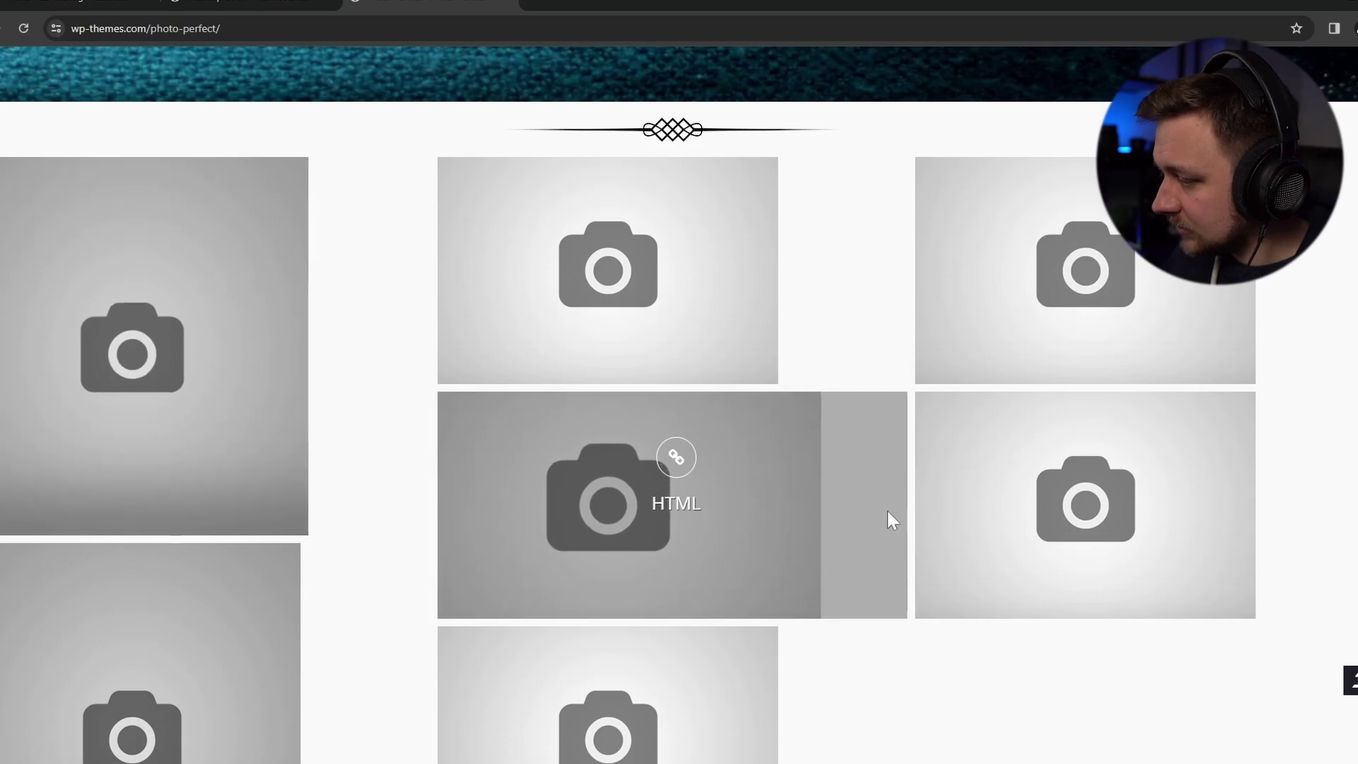
scroll(1208, 523, up, 6)
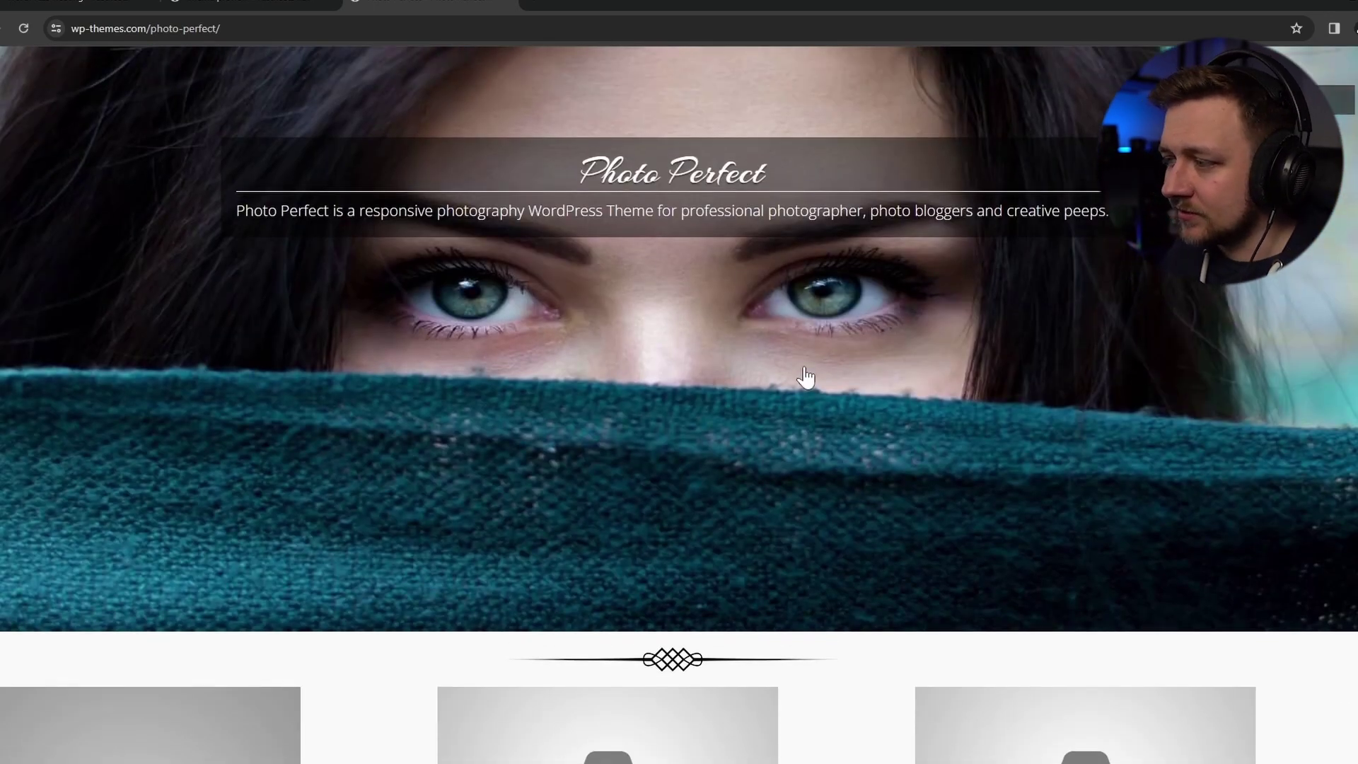
scroll(825, 361, down, 10)
scroll(825, 348, up, 10)
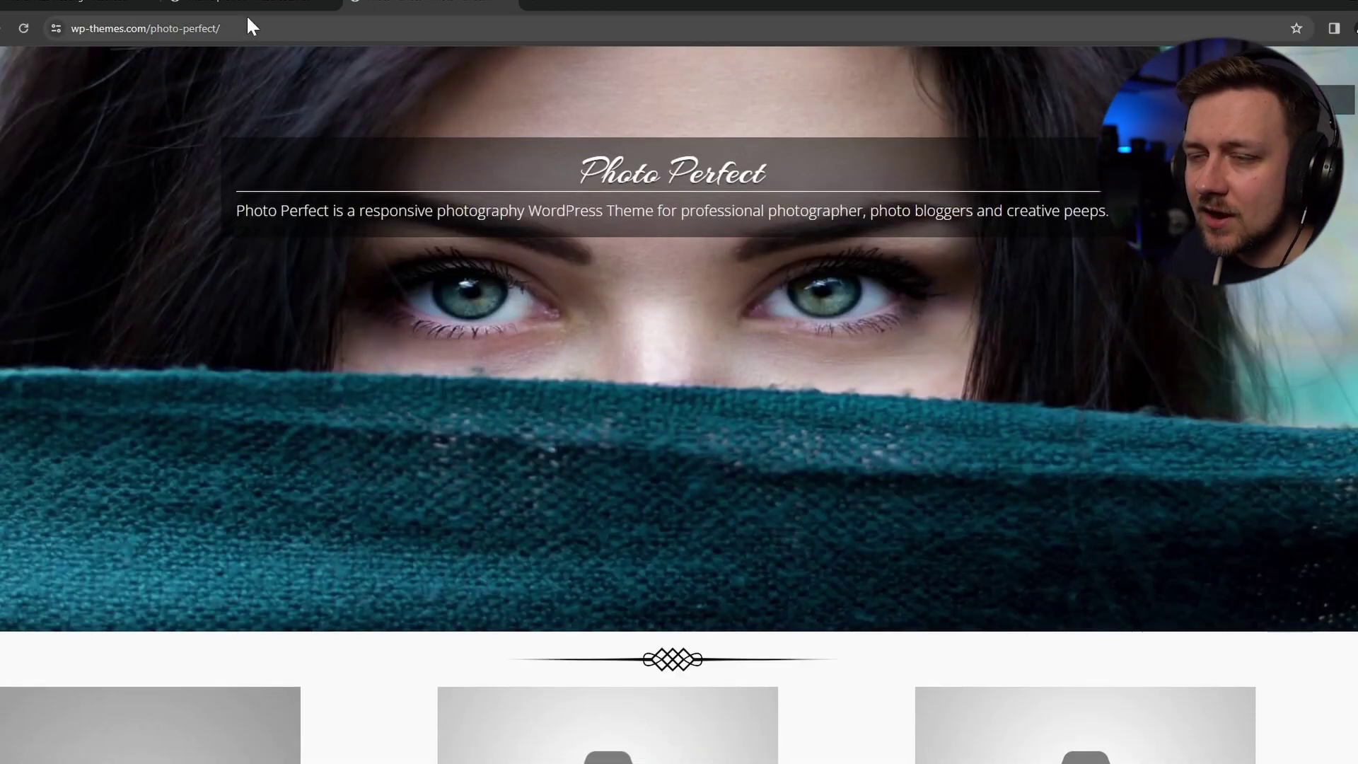
click(260, 6)
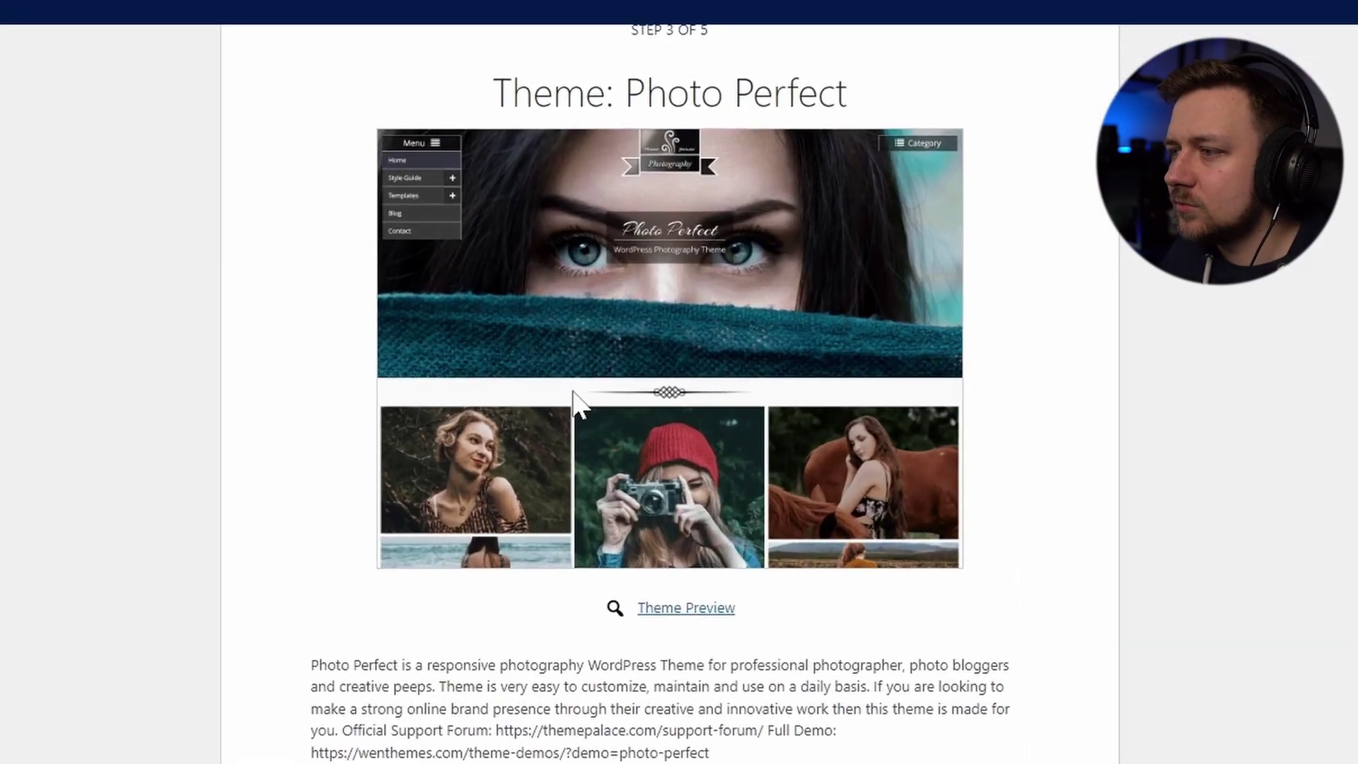
Step: Continue from the Photo Perfect theme to the plugin selection step
scroll(922, 481, down, 2)
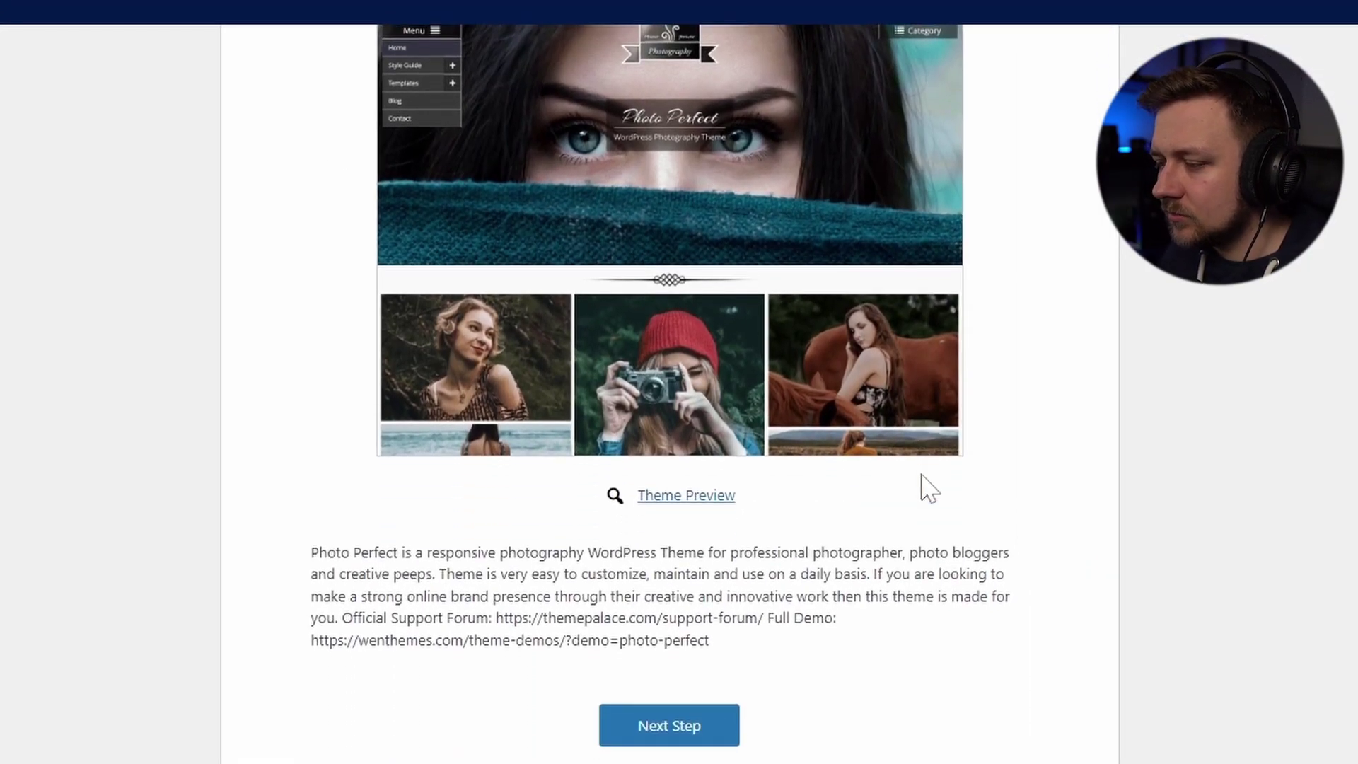
click(679, 729)
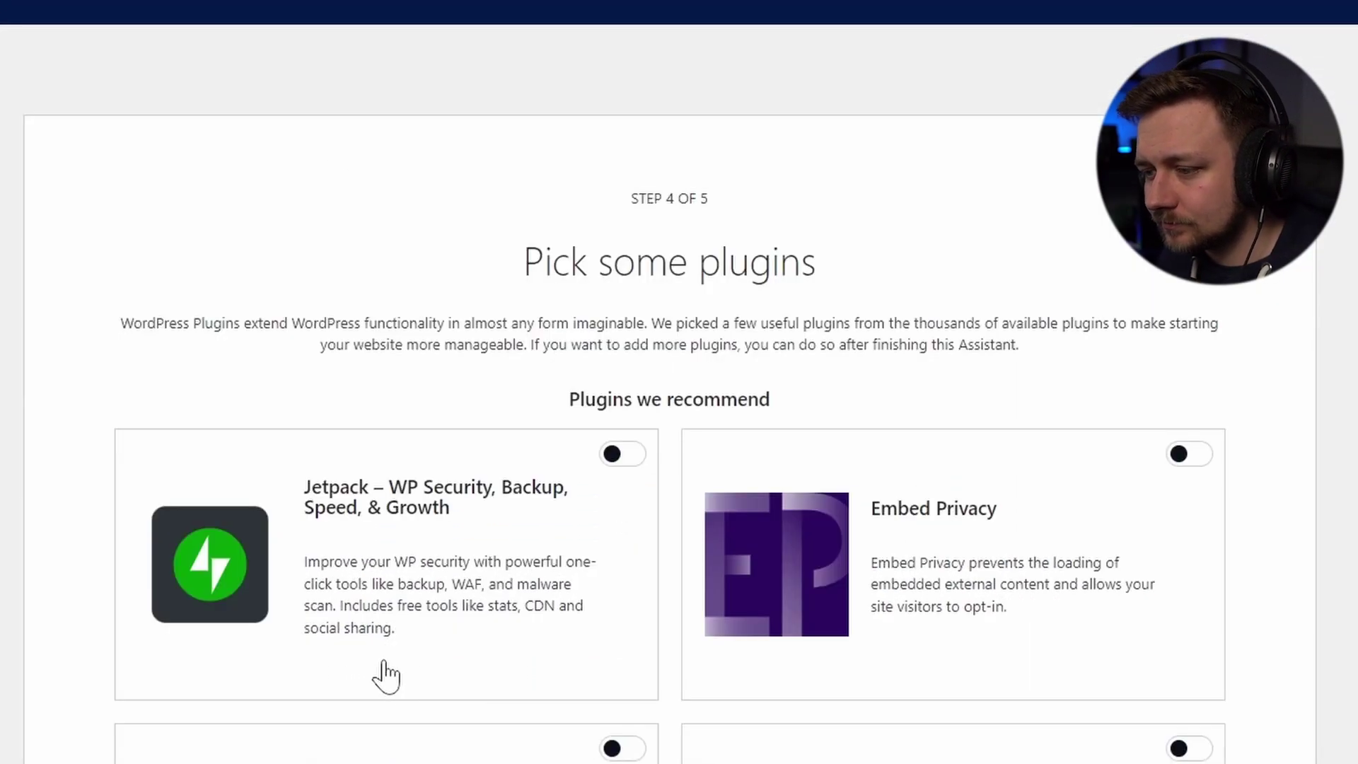
scroll(880, 342, down, 2)
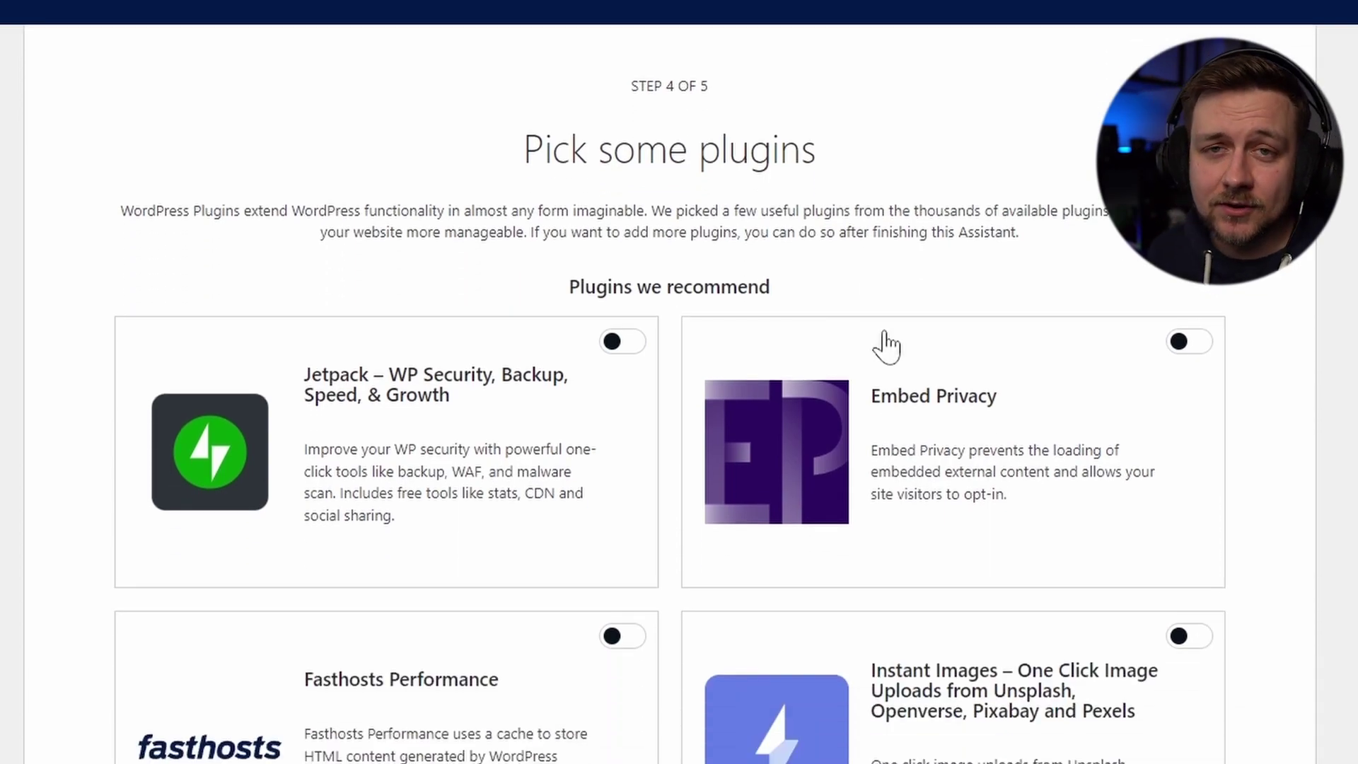
scroll(818, 500, down, 2)
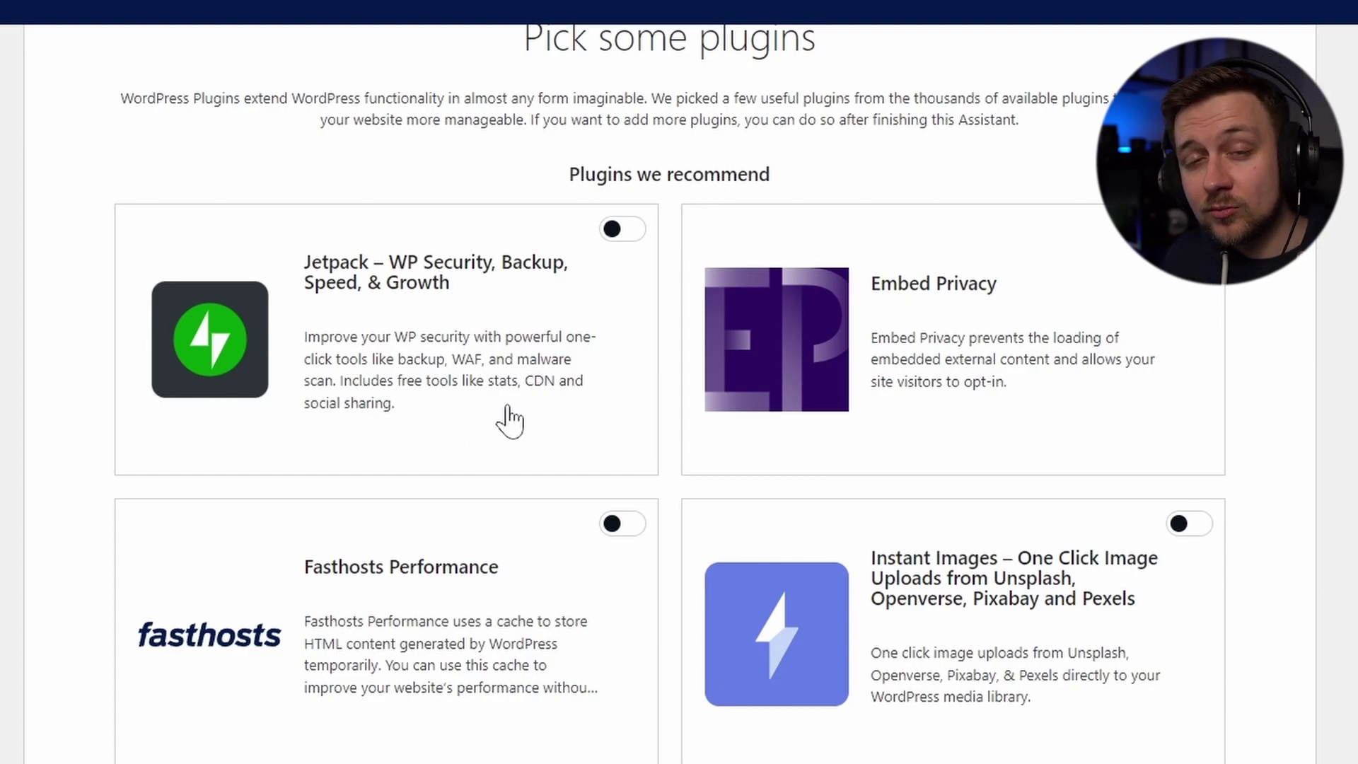
Step: Select the Jetpack, Embed Privacy and Fasthosts Performance plugins for installation
click(641, 237)
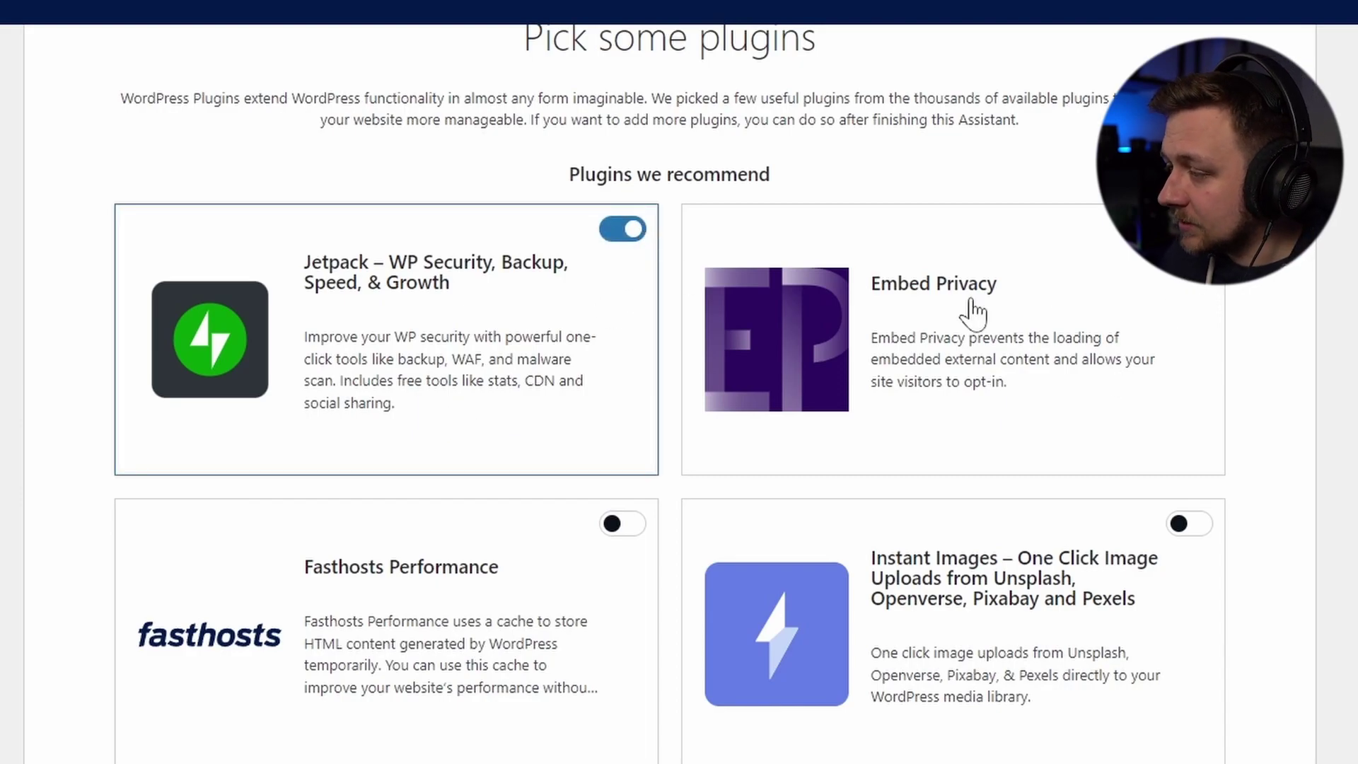
click(1188, 229)
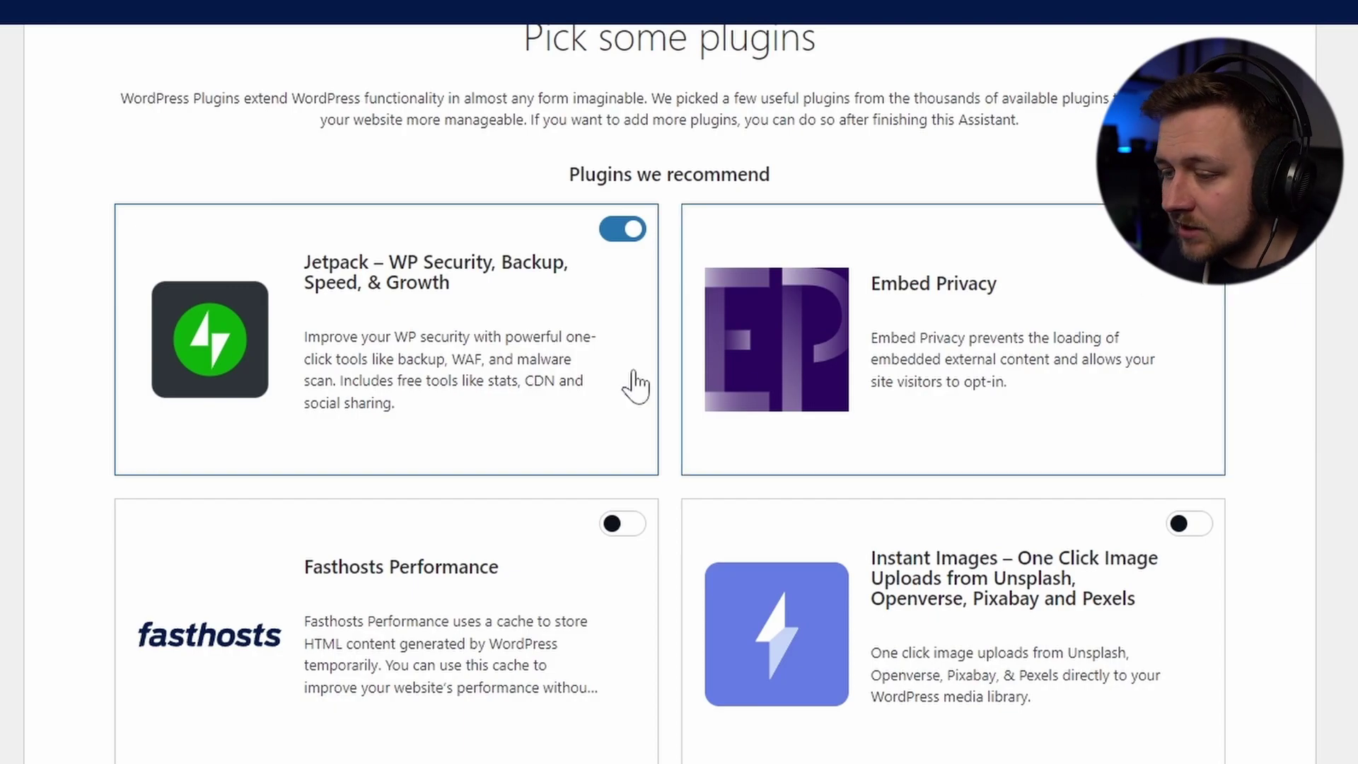
scroll(508, 382, down, 3)
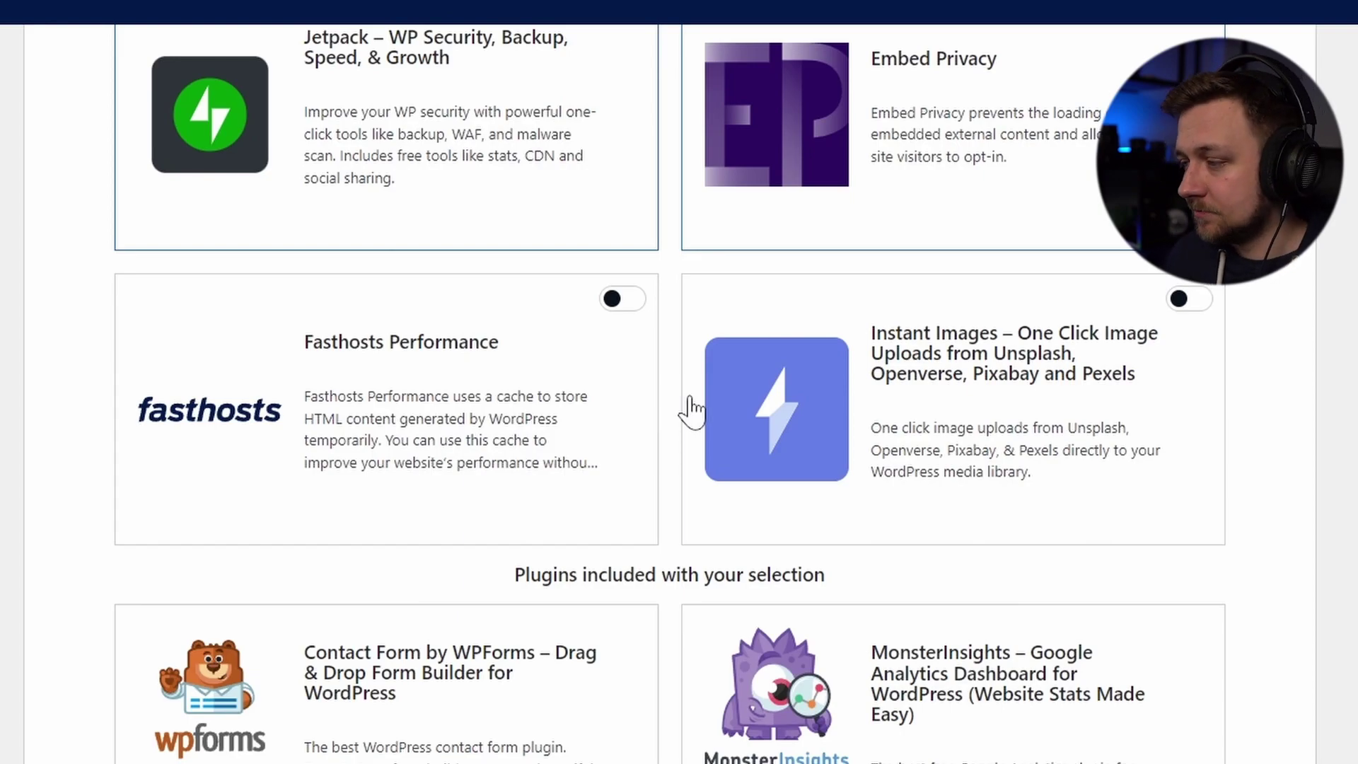
click(614, 305)
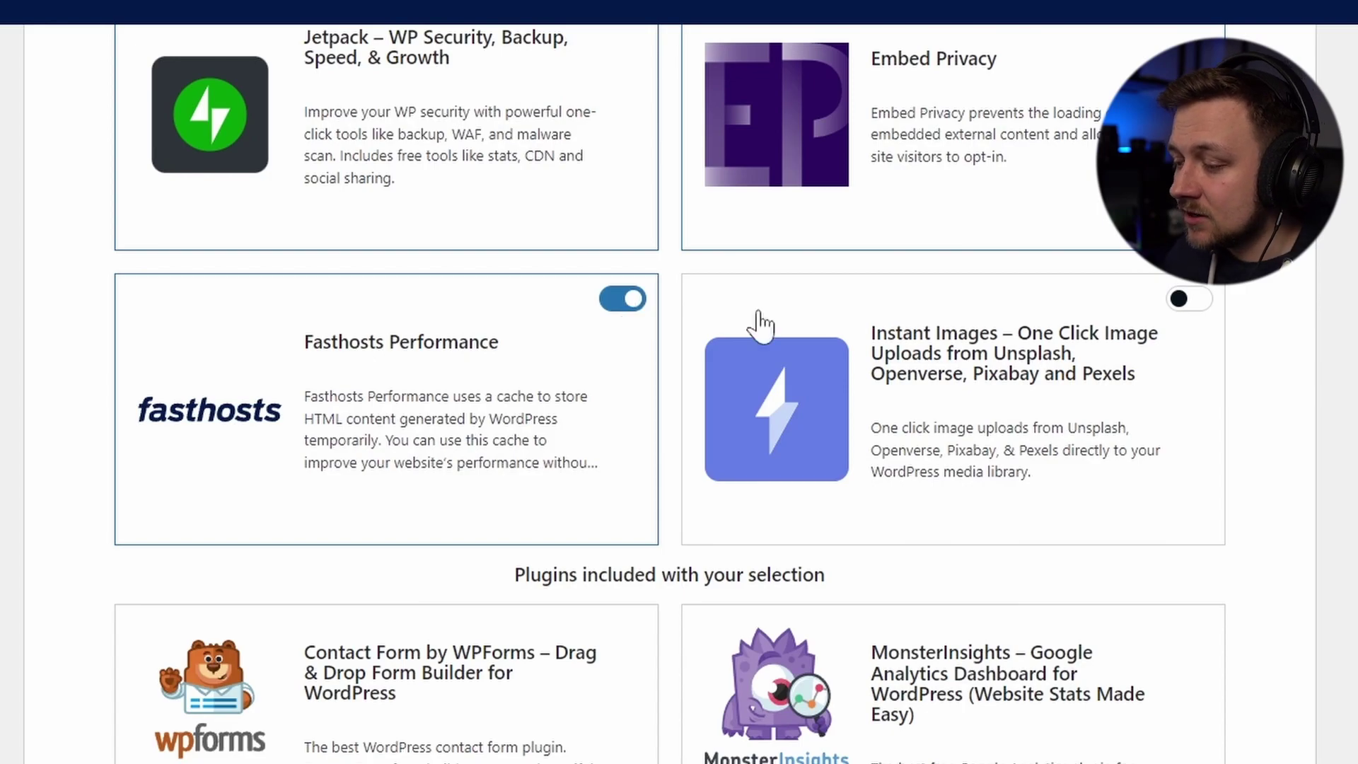
scroll(979, 366, up, 2)
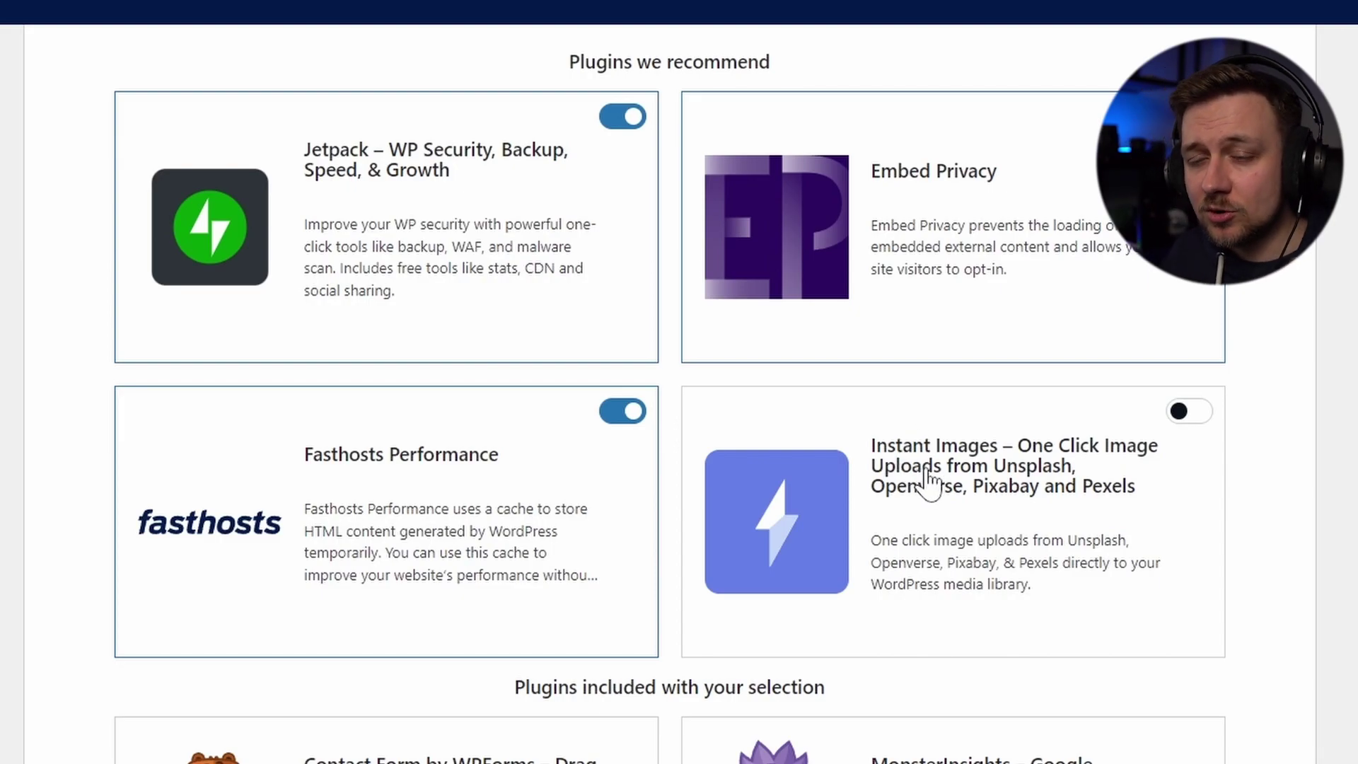
scroll(676, 736, down, 9)
Step: Review the setup summary and install the Photo Perfect theme with the chosen plugins
click(676, 736)
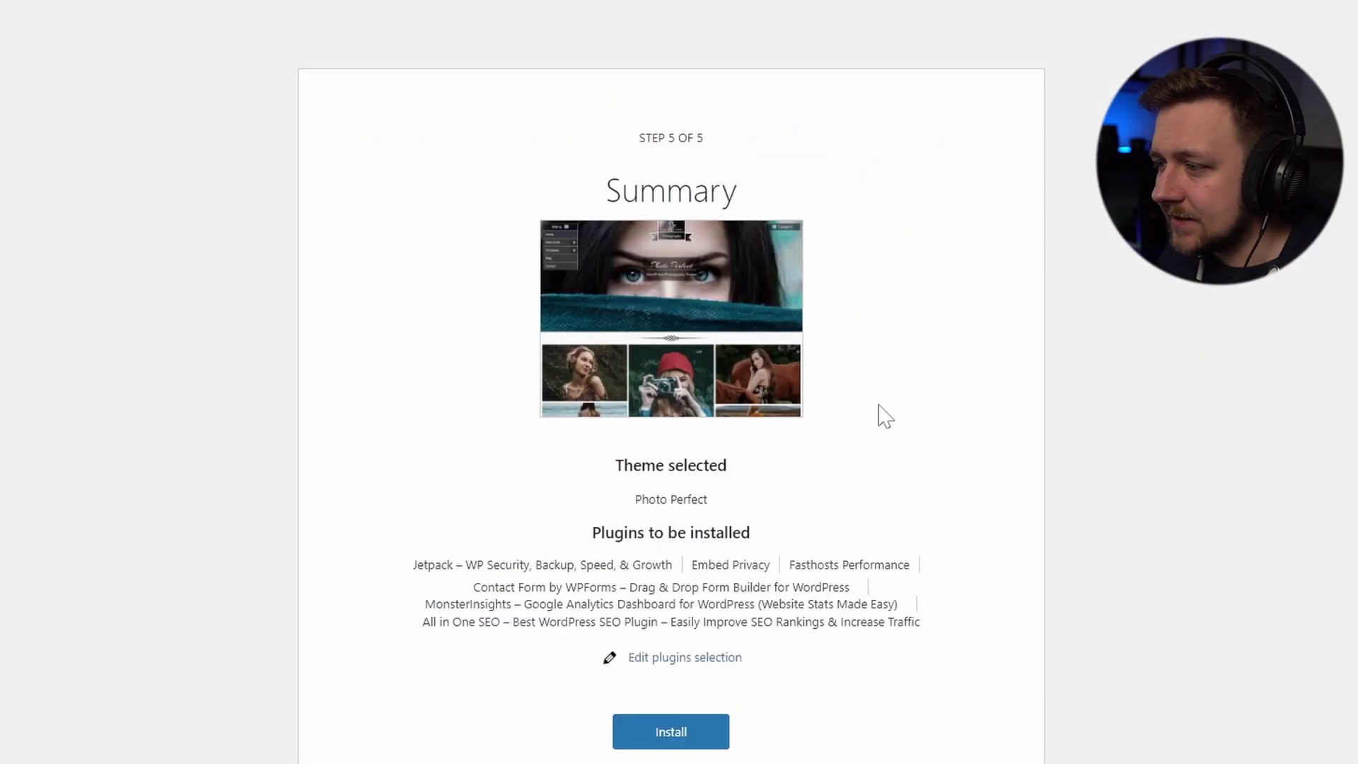
scroll(766, 343, down, 2)
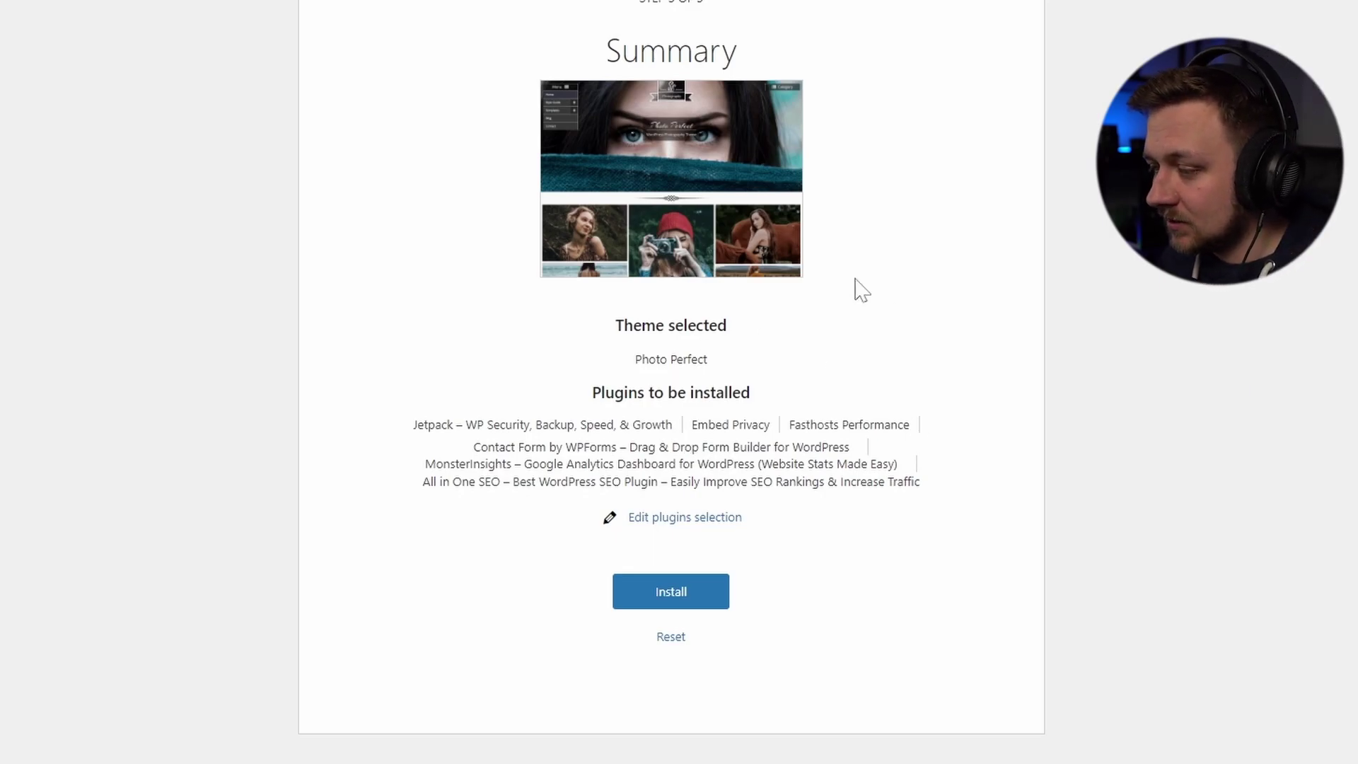
click(686, 598)
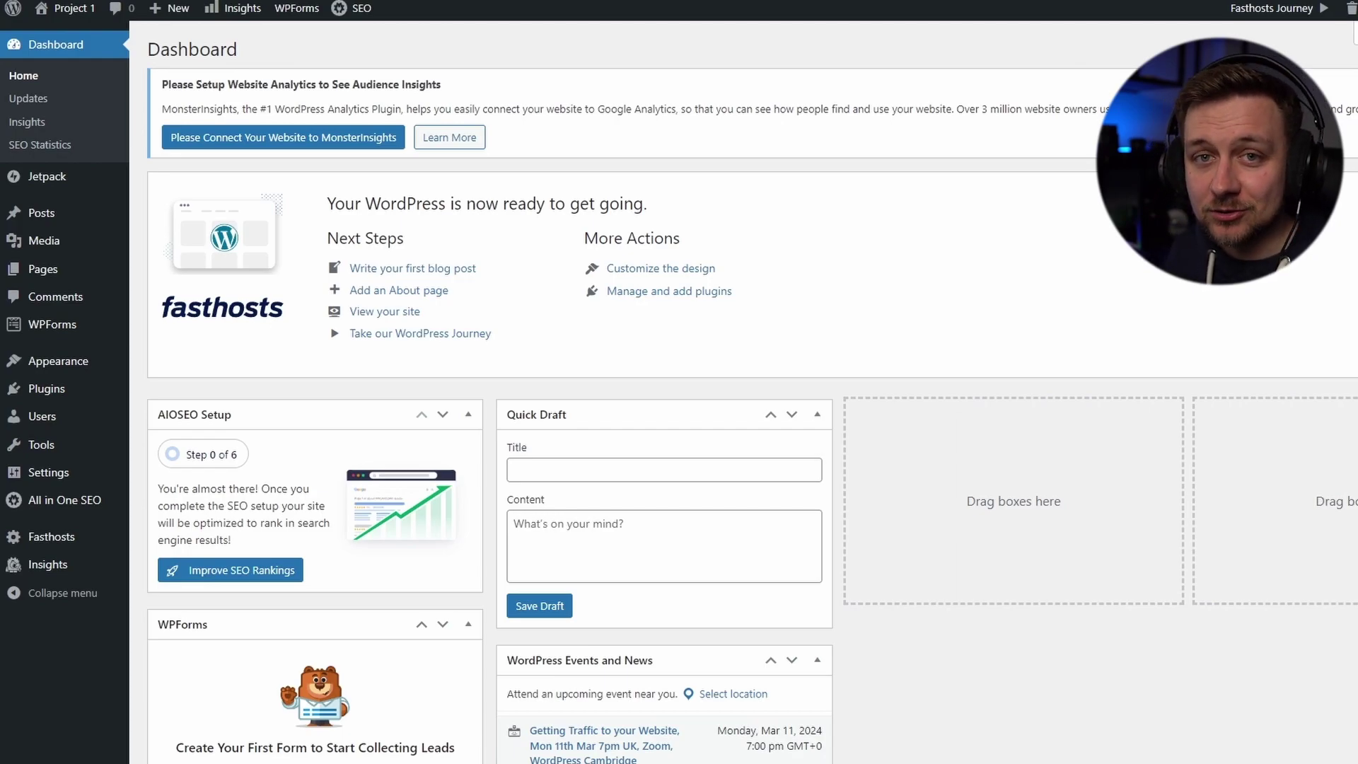
Step: Visit the live Project 1 homepage, scroll through the Photo Perfect layout, and return to the top
mouse_move(65, 10)
click(66, 36)
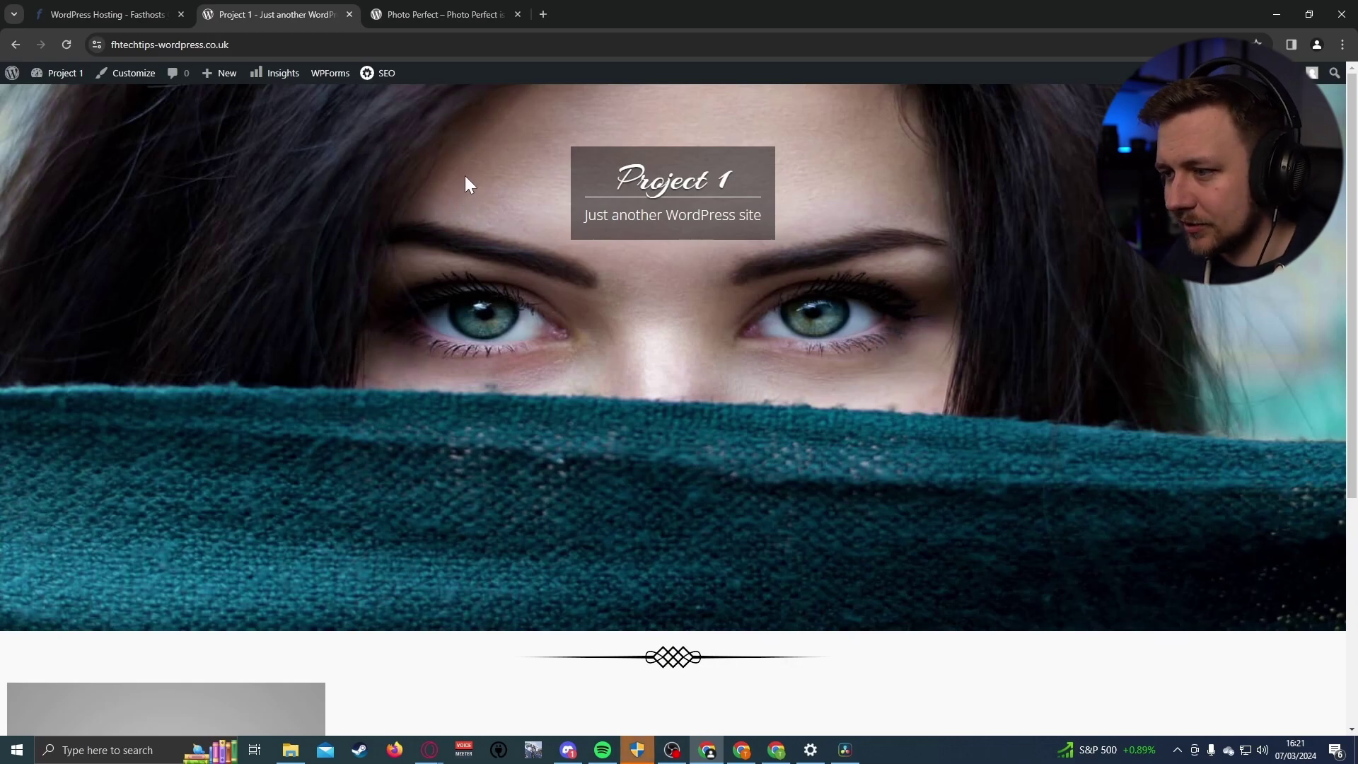
scroll(465, 180, down, 5)
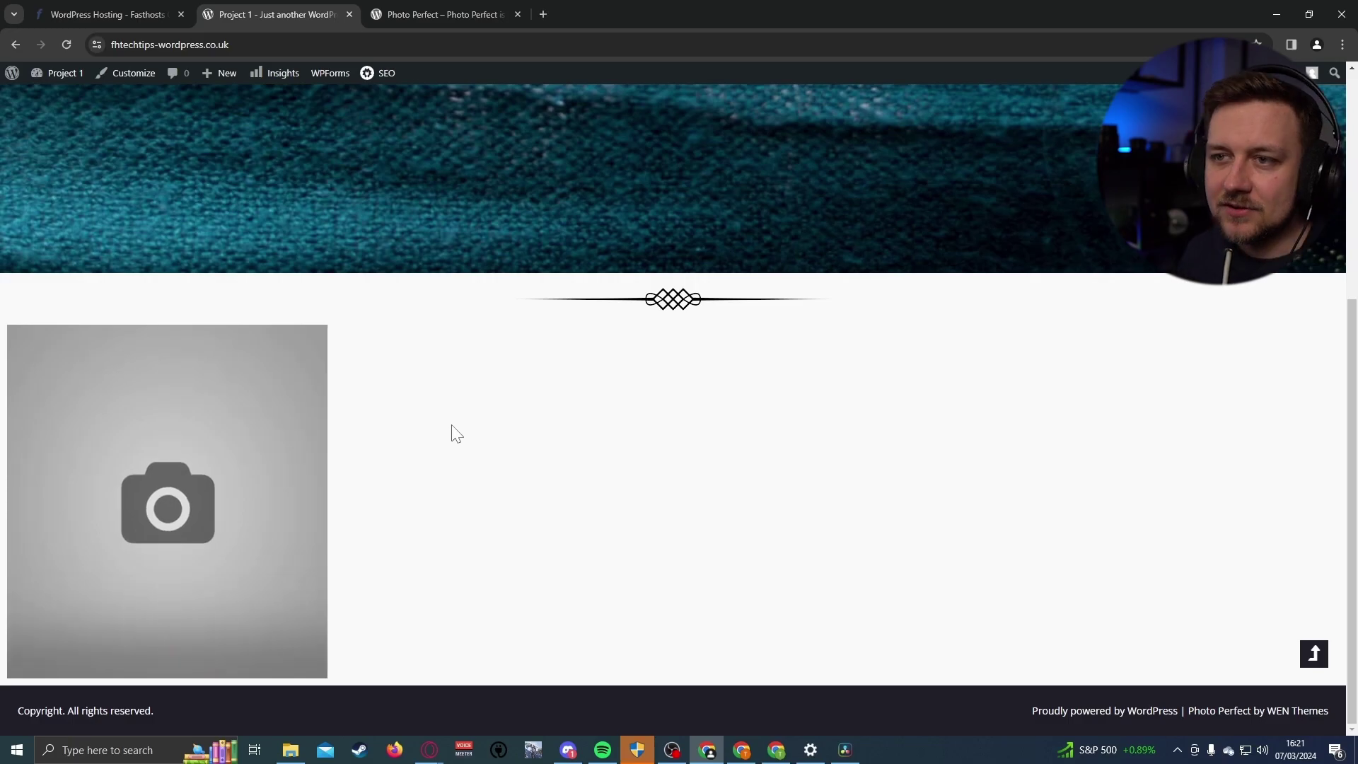
scroll(452, 432, up, 5)
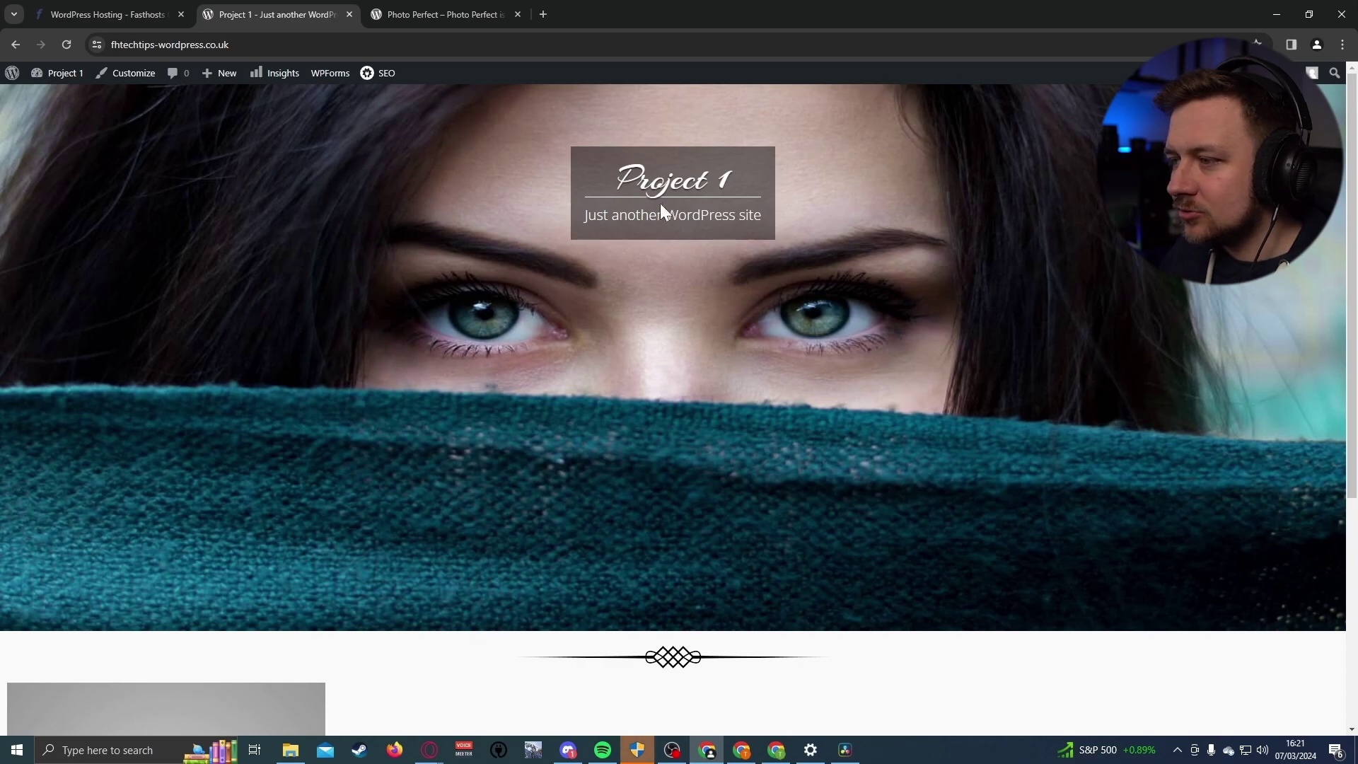
scroll(1101, 585, down, 5)
click(1315, 653)
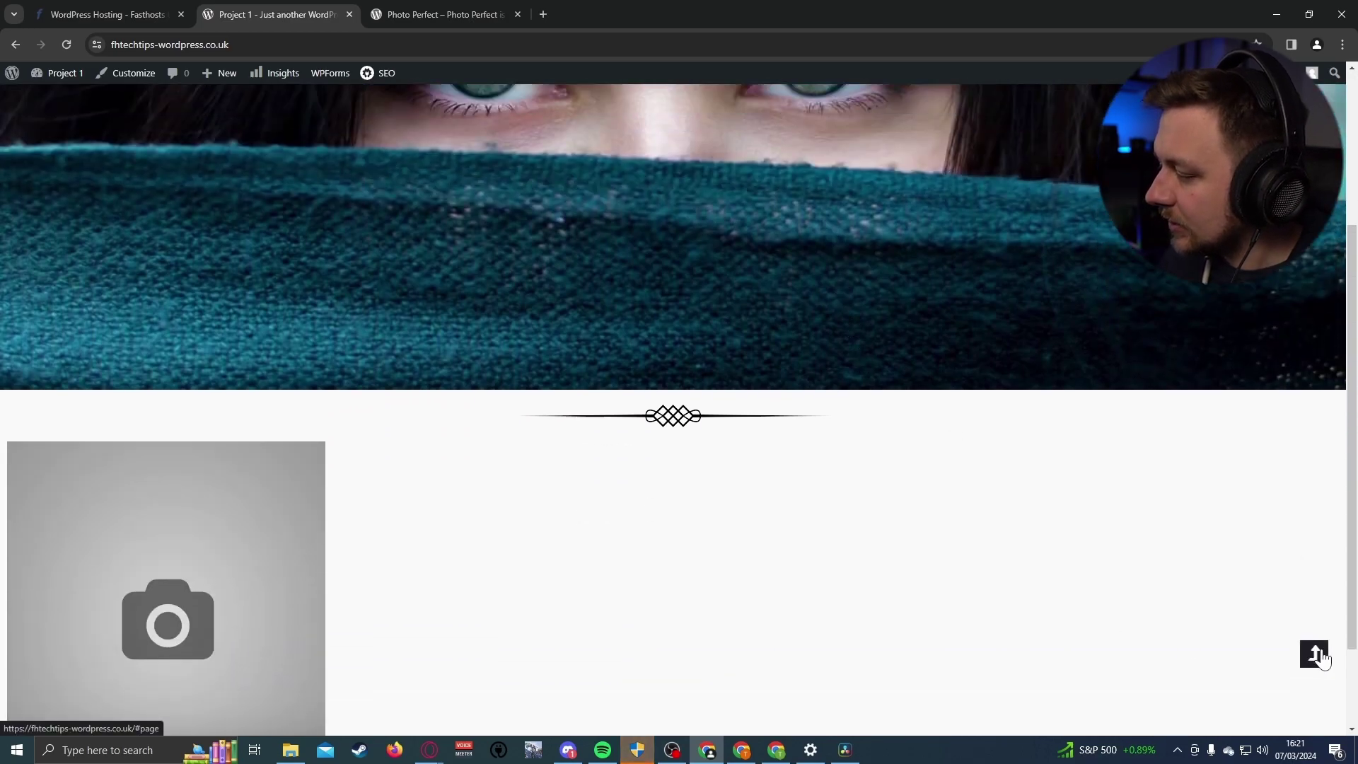
scroll(1304, 673, down, 5)
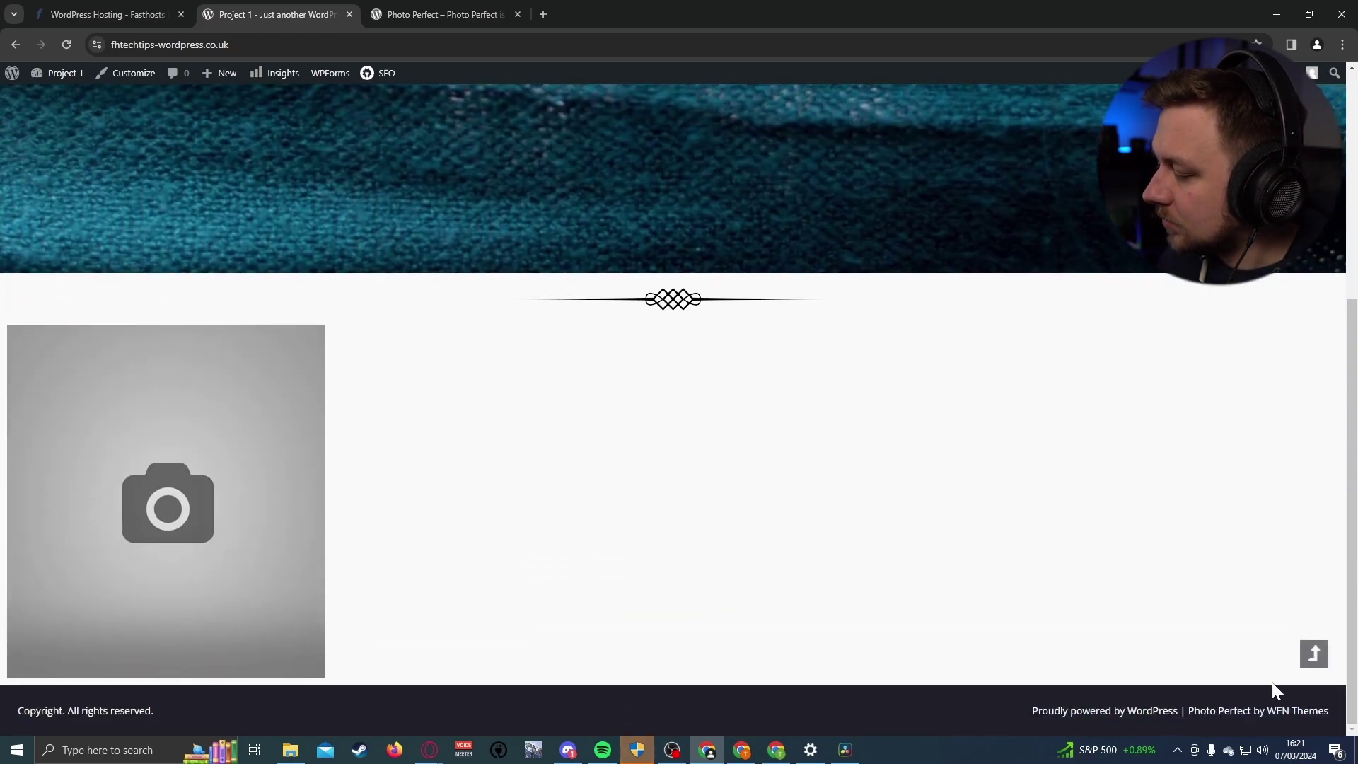
click(1312, 654)
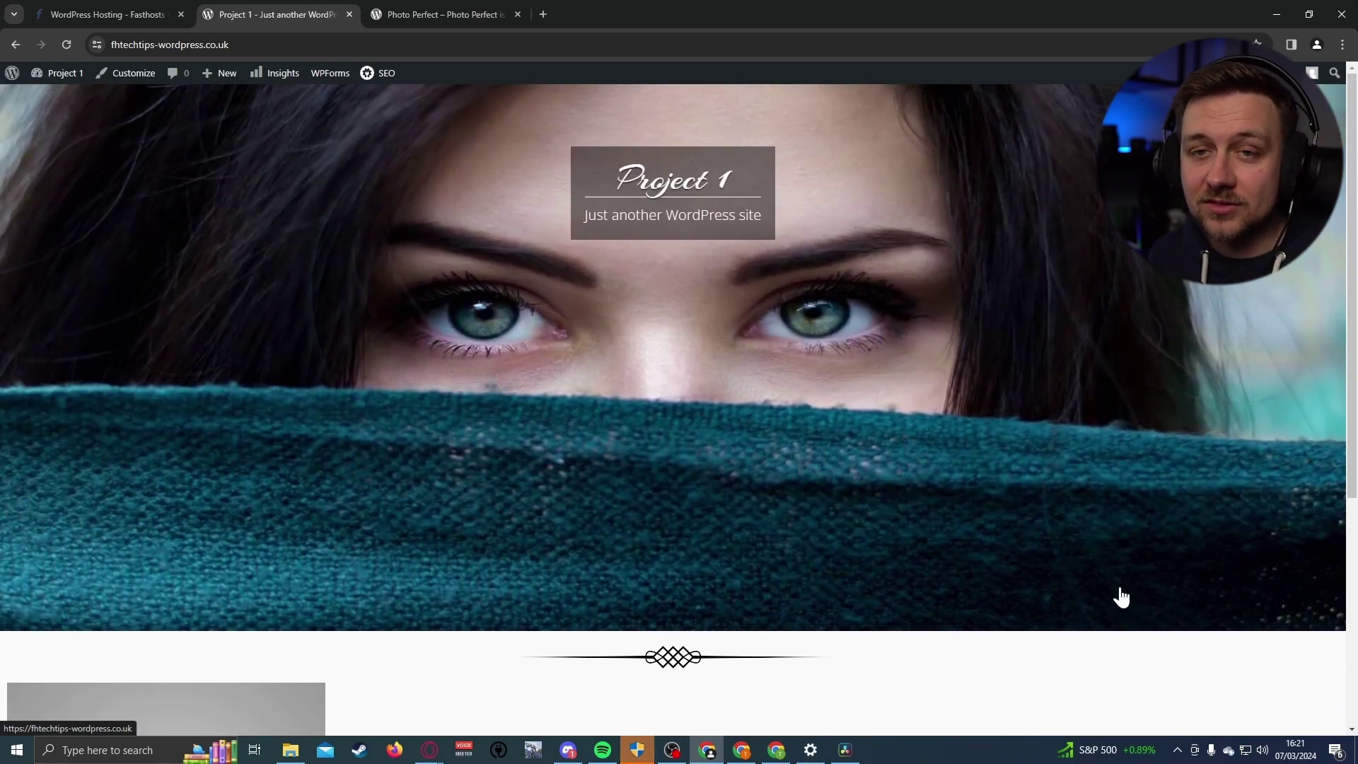